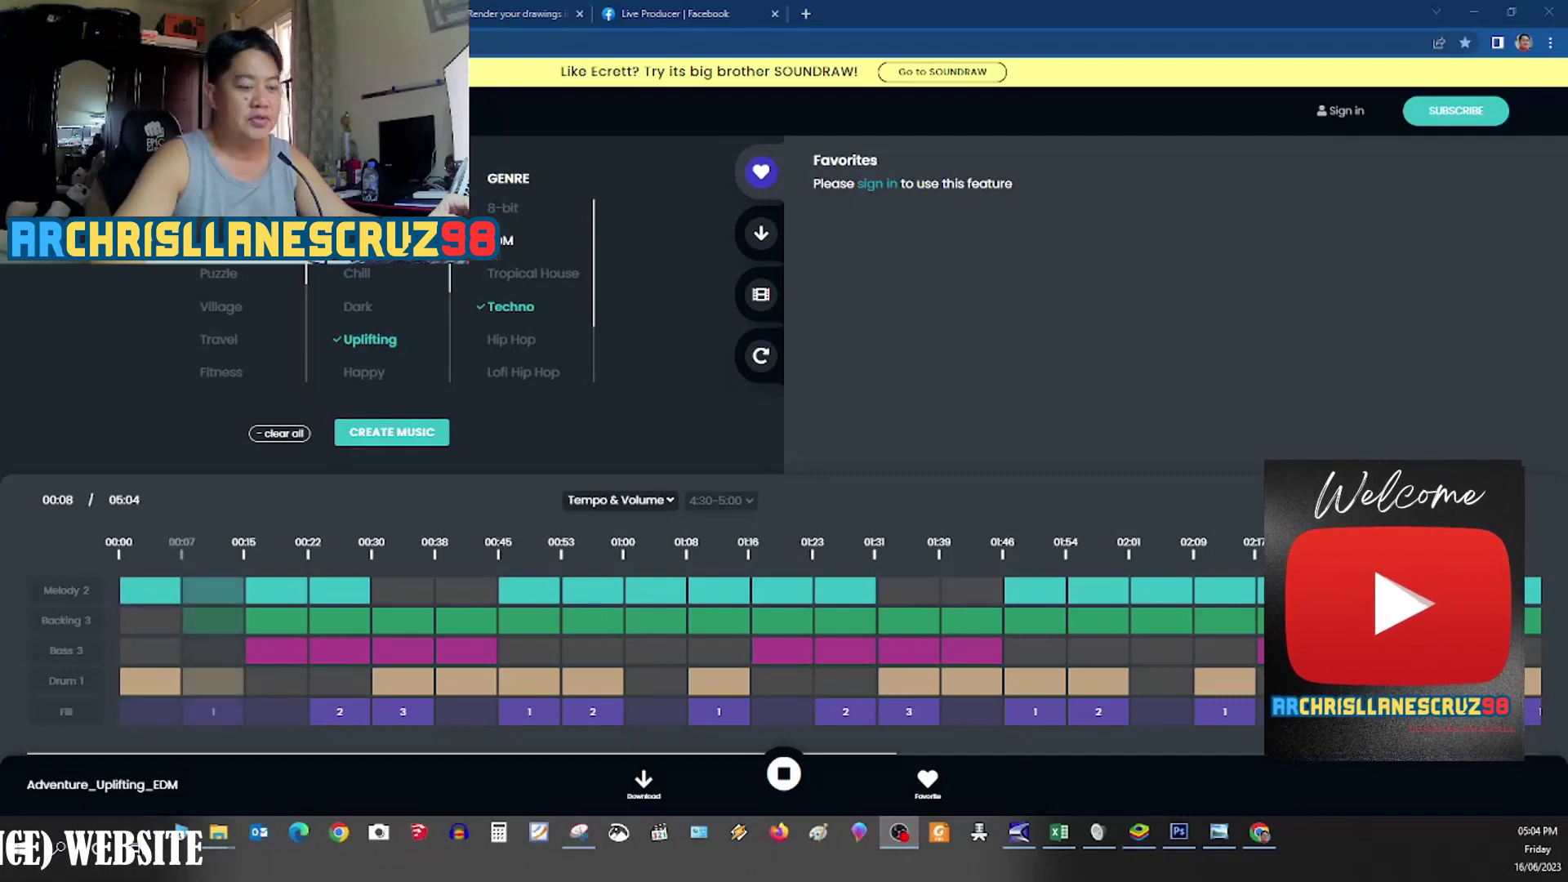
Step: Switch to the Vizcom site and begin sign-up through Get started with Google
left_click(478, 11)
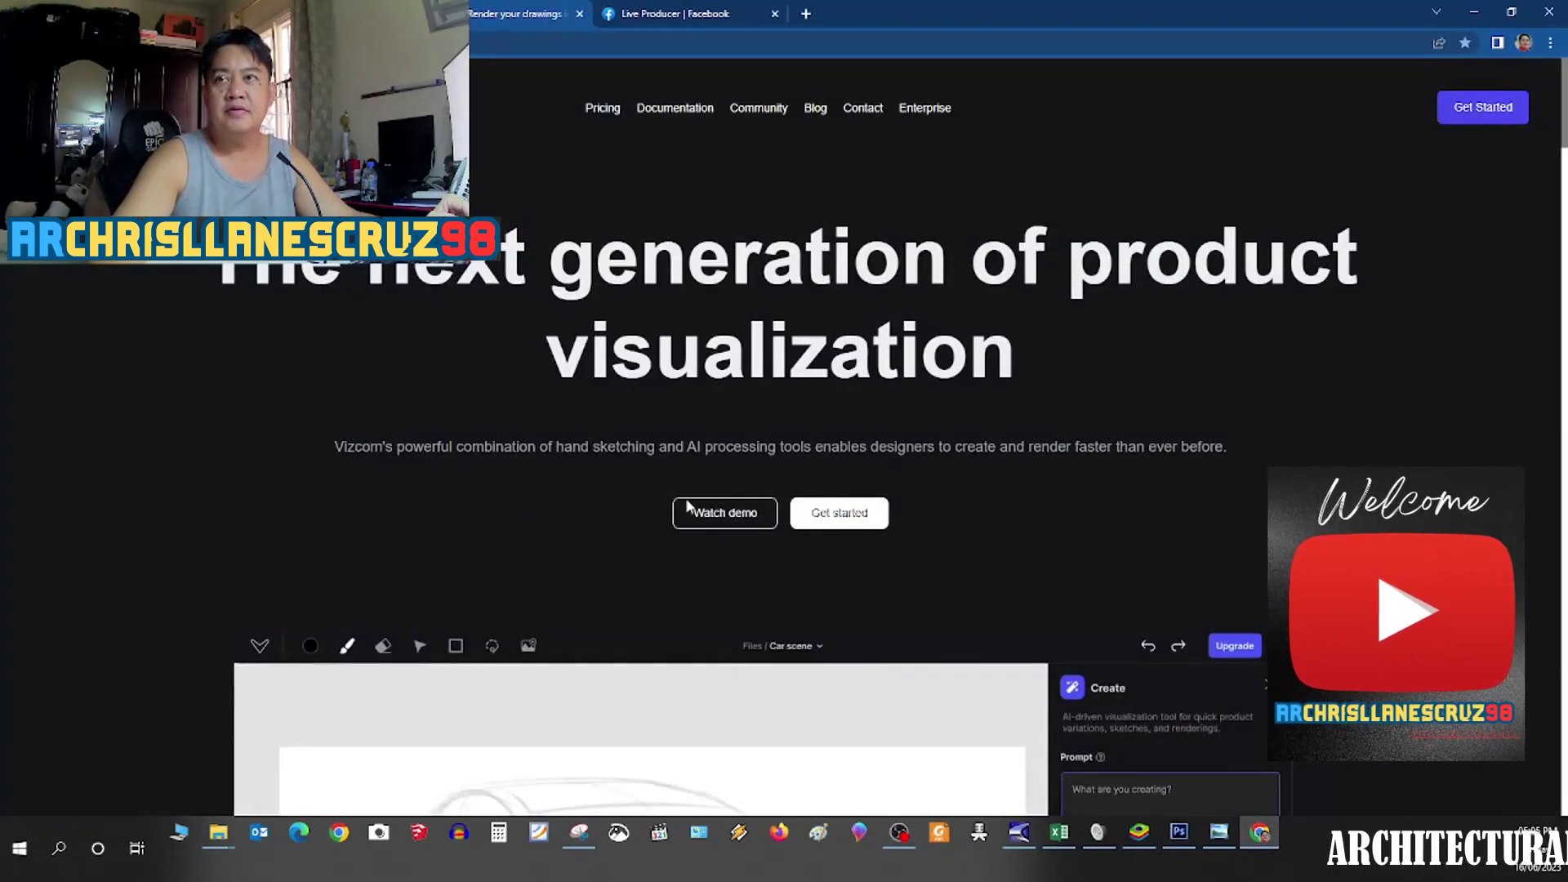
scroll(568, 495, "down", 4)
scroll(588, 548, "up", 2)
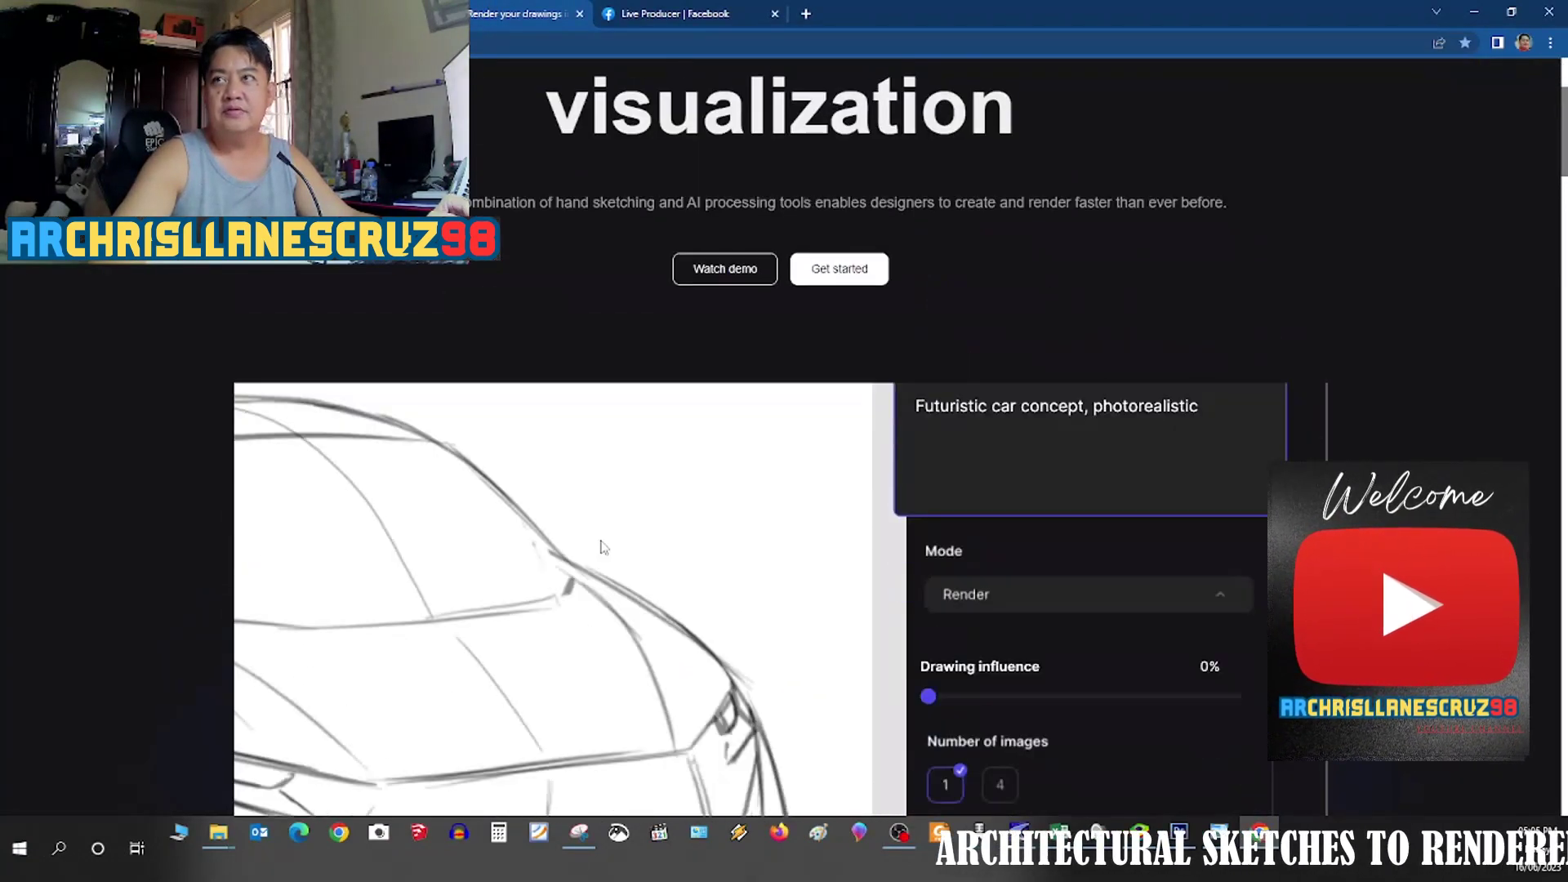
scroll(601, 542, "up", 3)
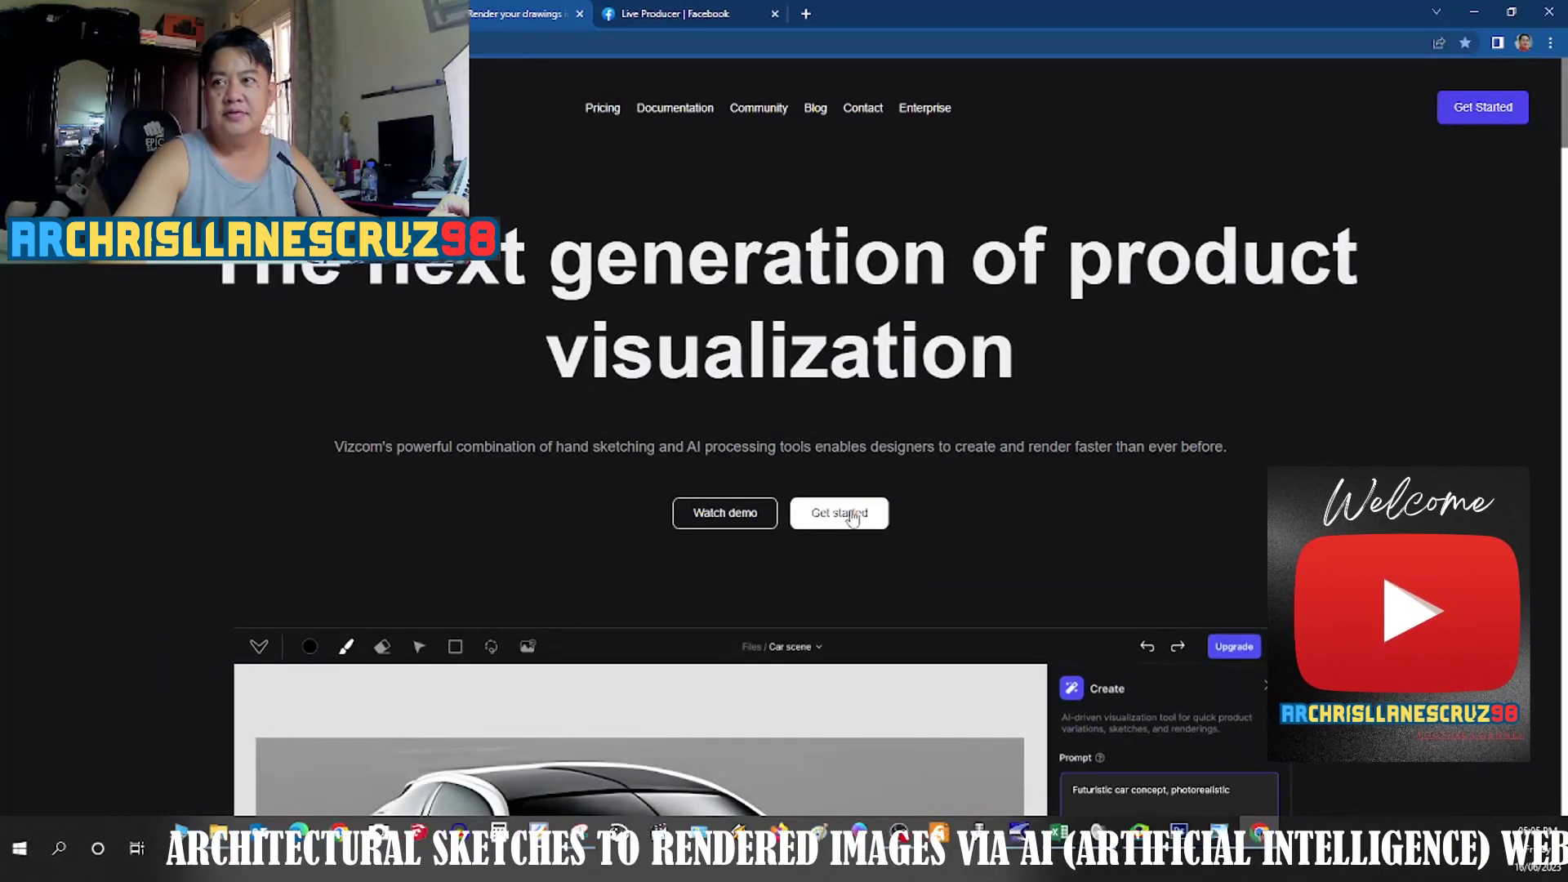
left_click(811, 513)
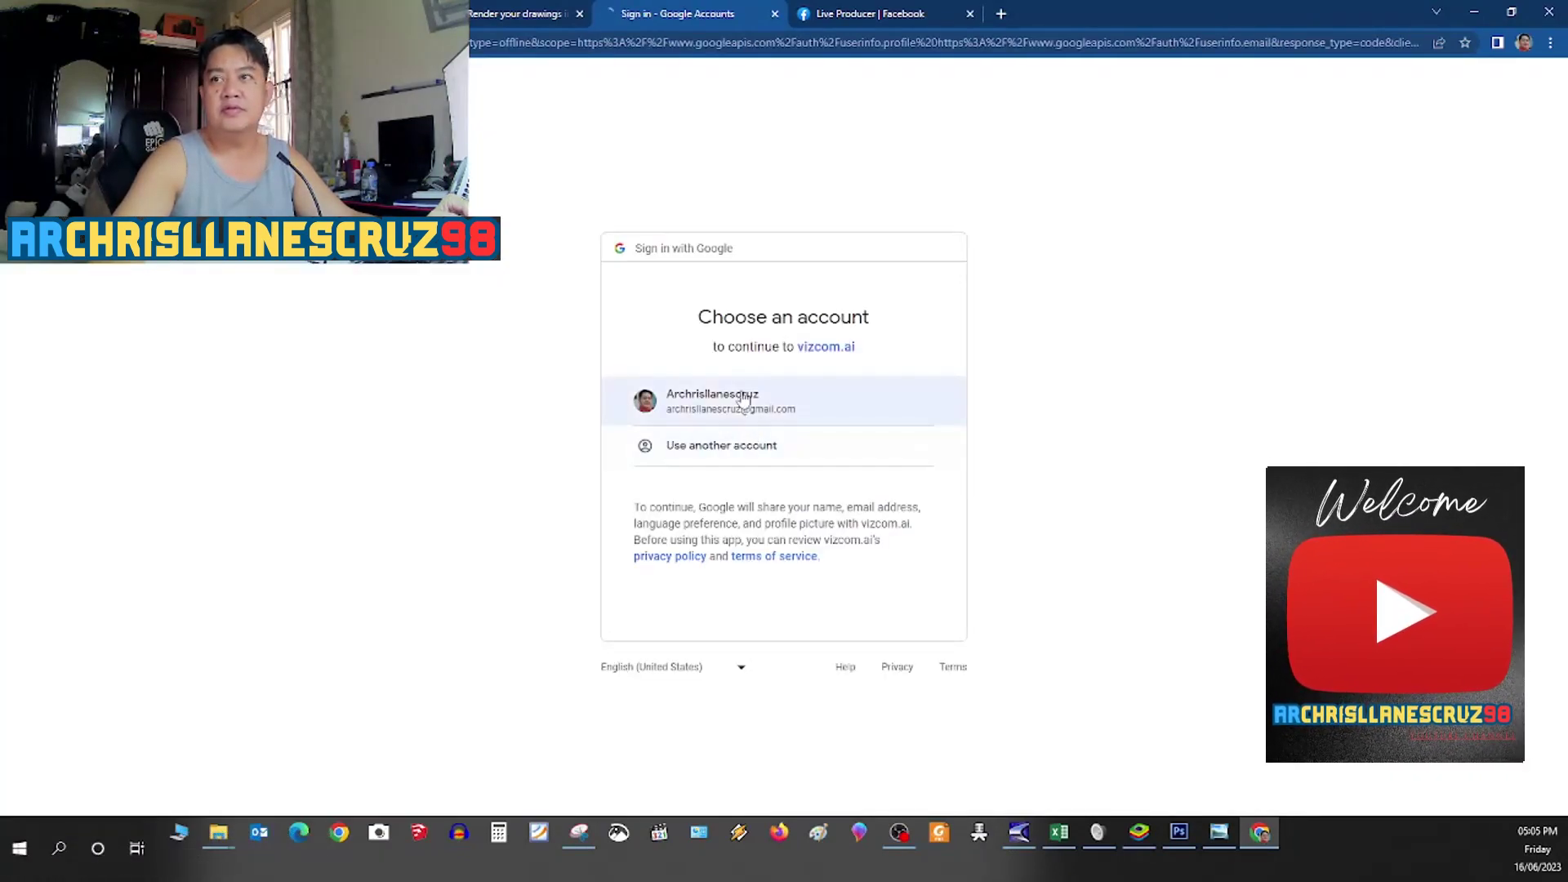
Step: Sign in with the listed Google account, name the workspace, and create a new file
left_click(742, 401)
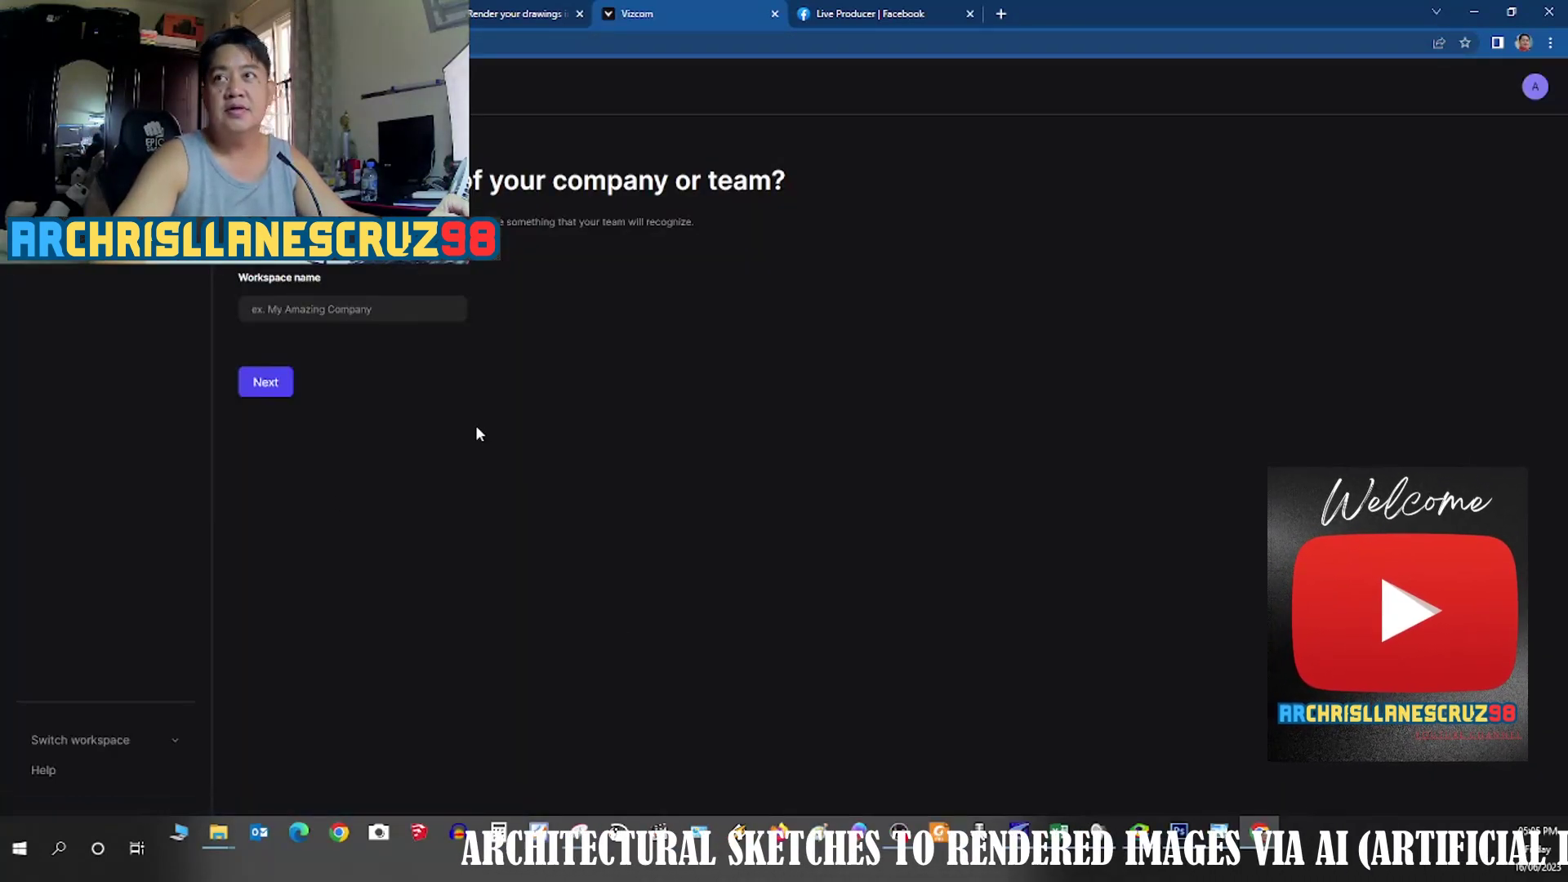
left_click(329, 309)
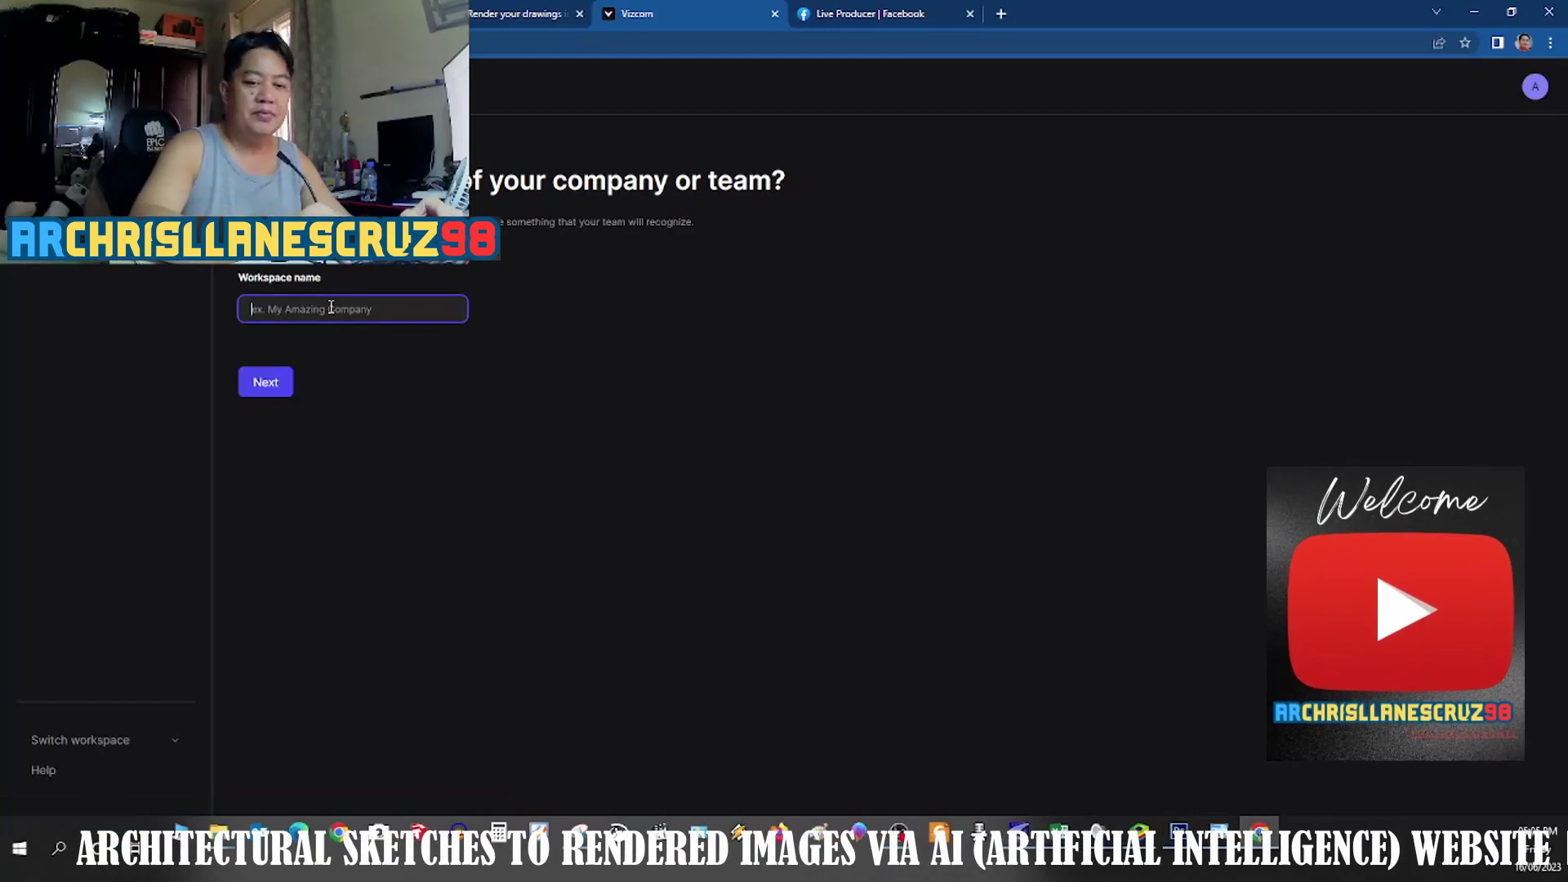
type("ArChr")
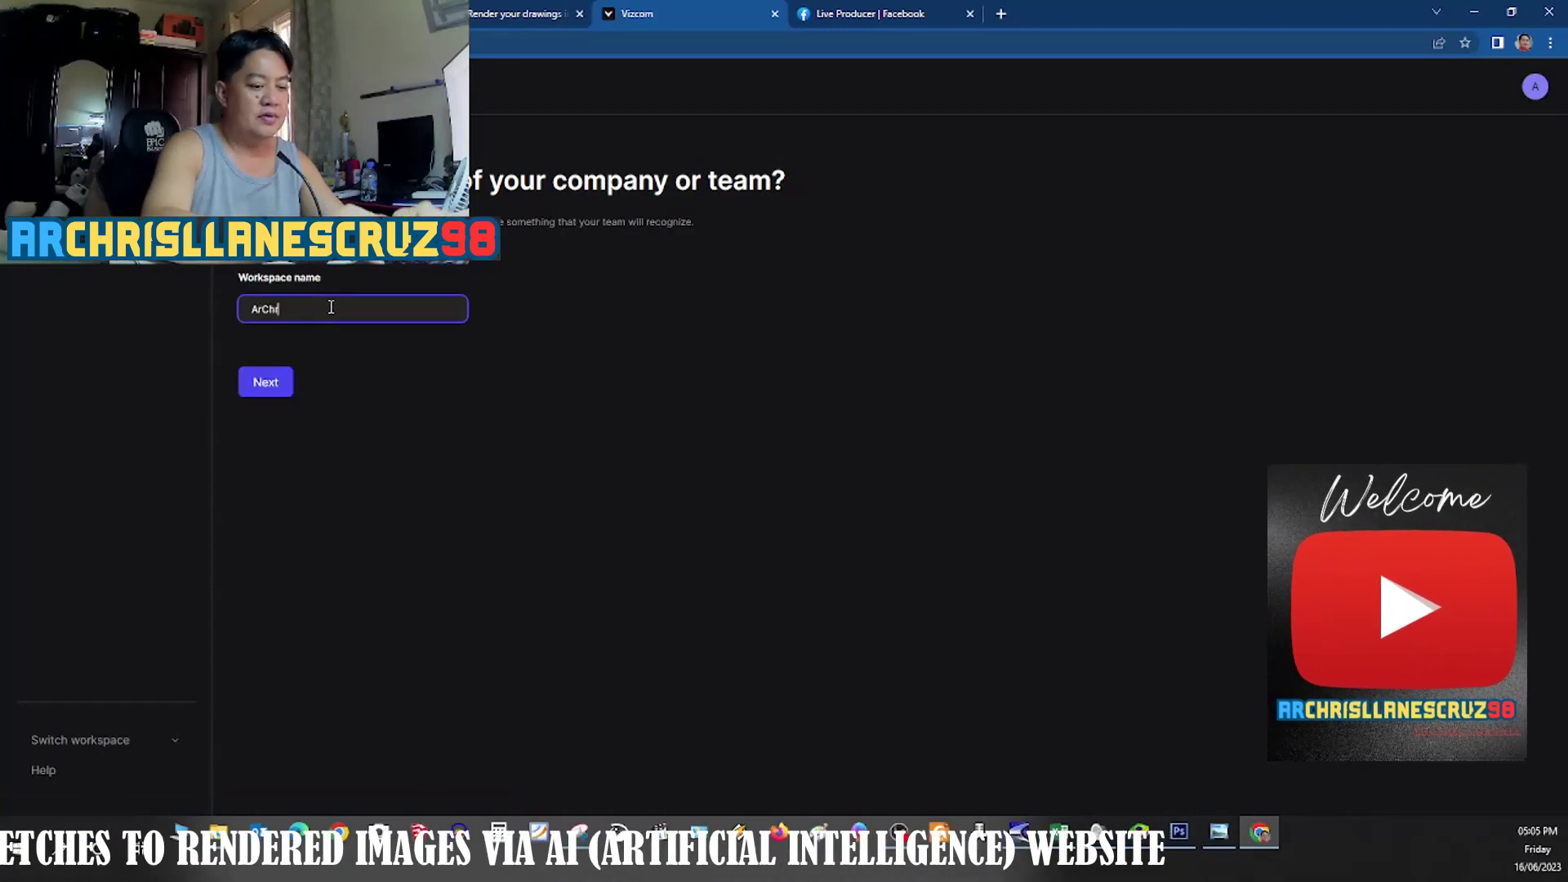
type("isLlane")
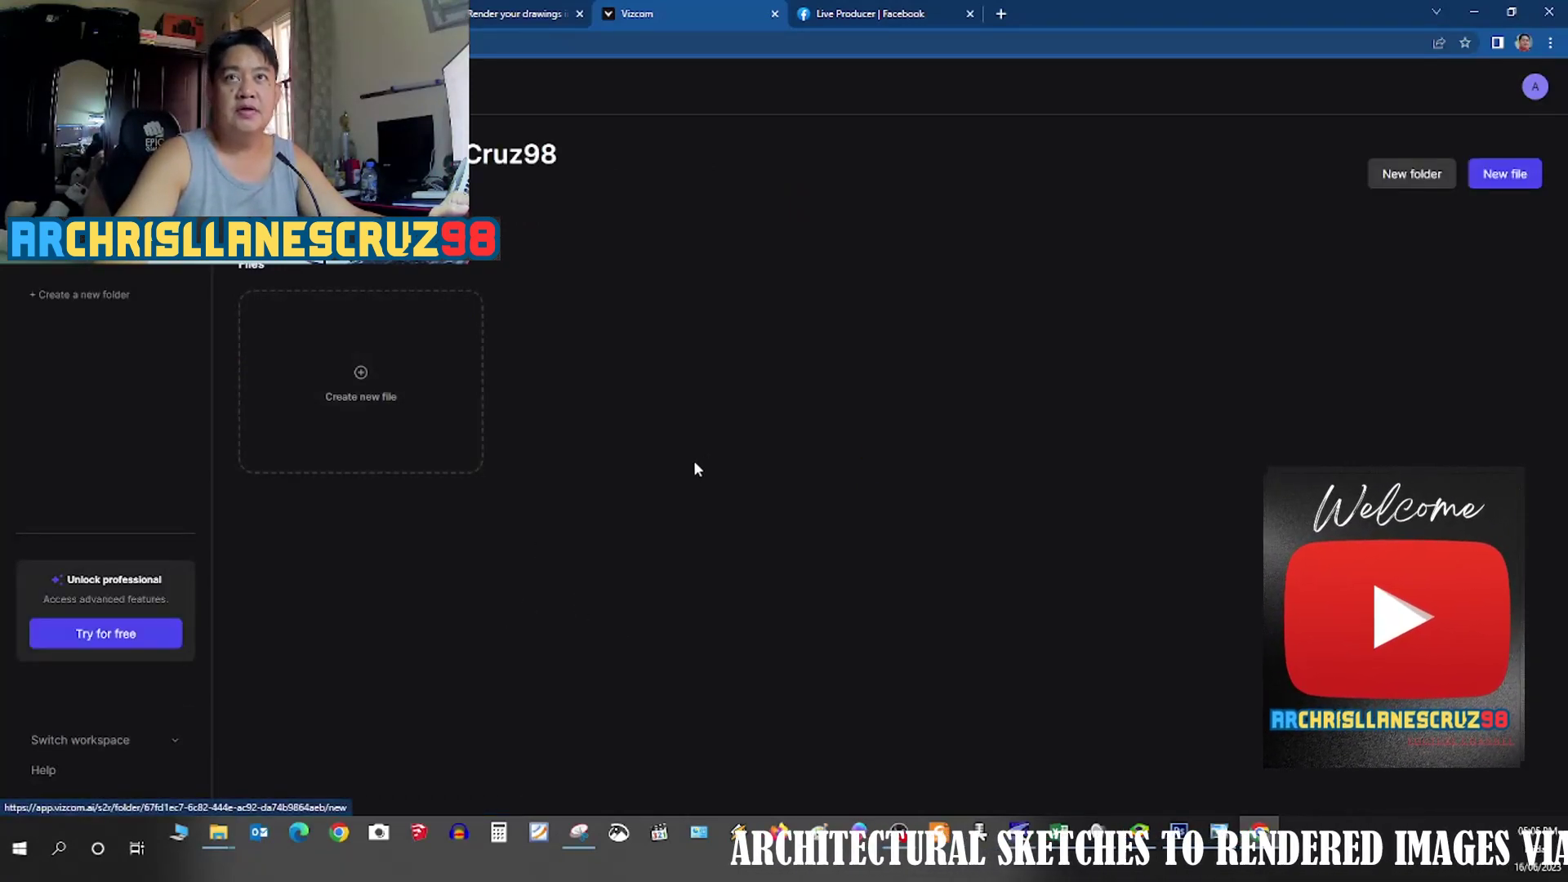
left_click(381, 396)
Step: Load the hand-drawn high-rise sketch image from the Desktop onto the new drawing
left_click(792, 420)
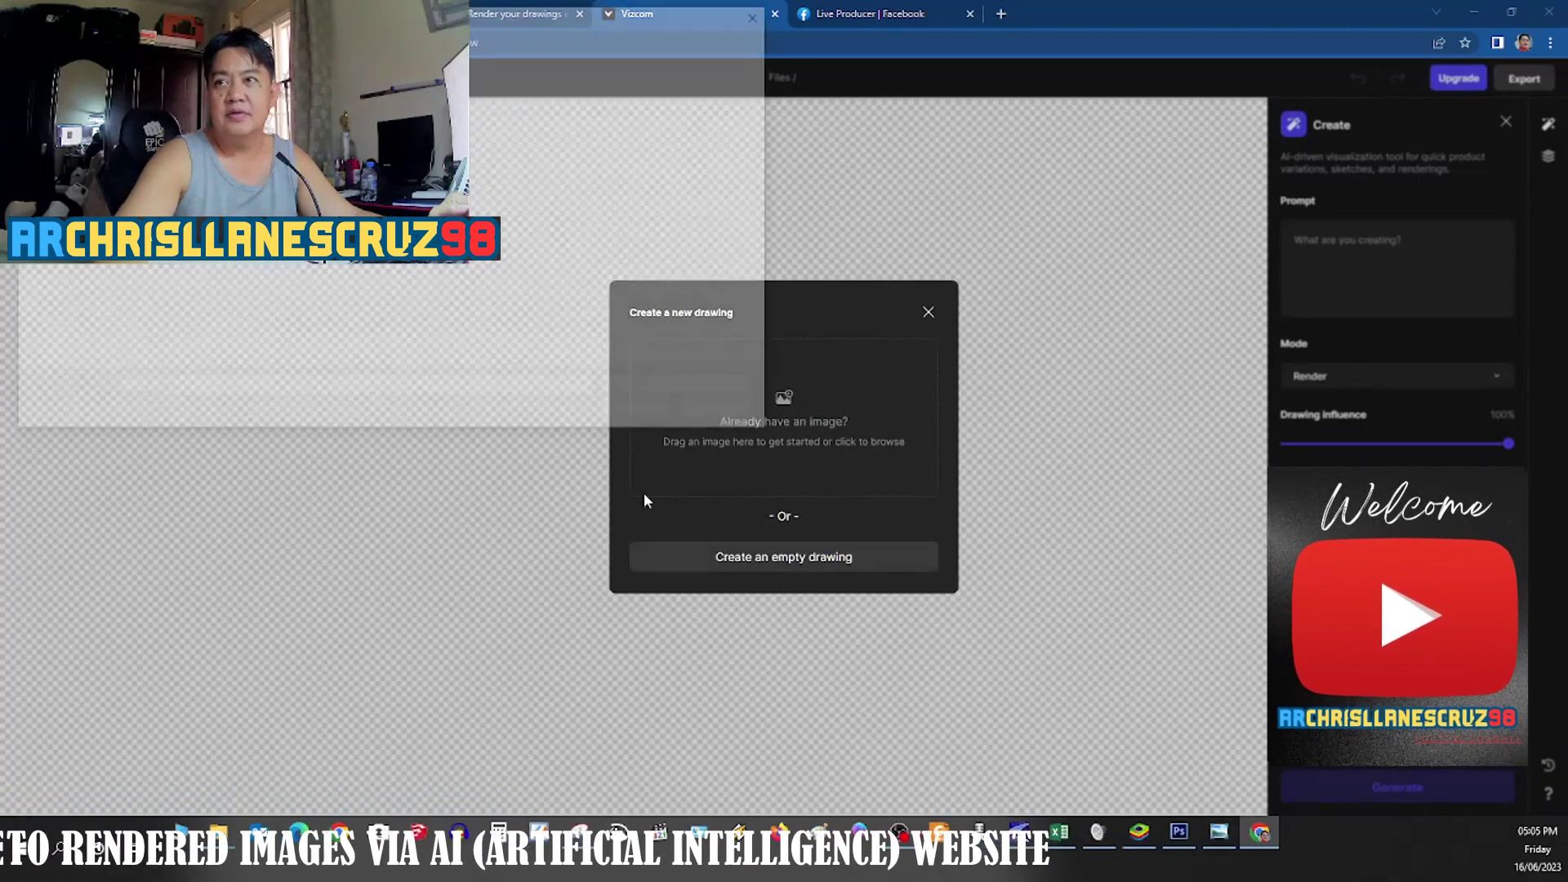
double_click(430, 119)
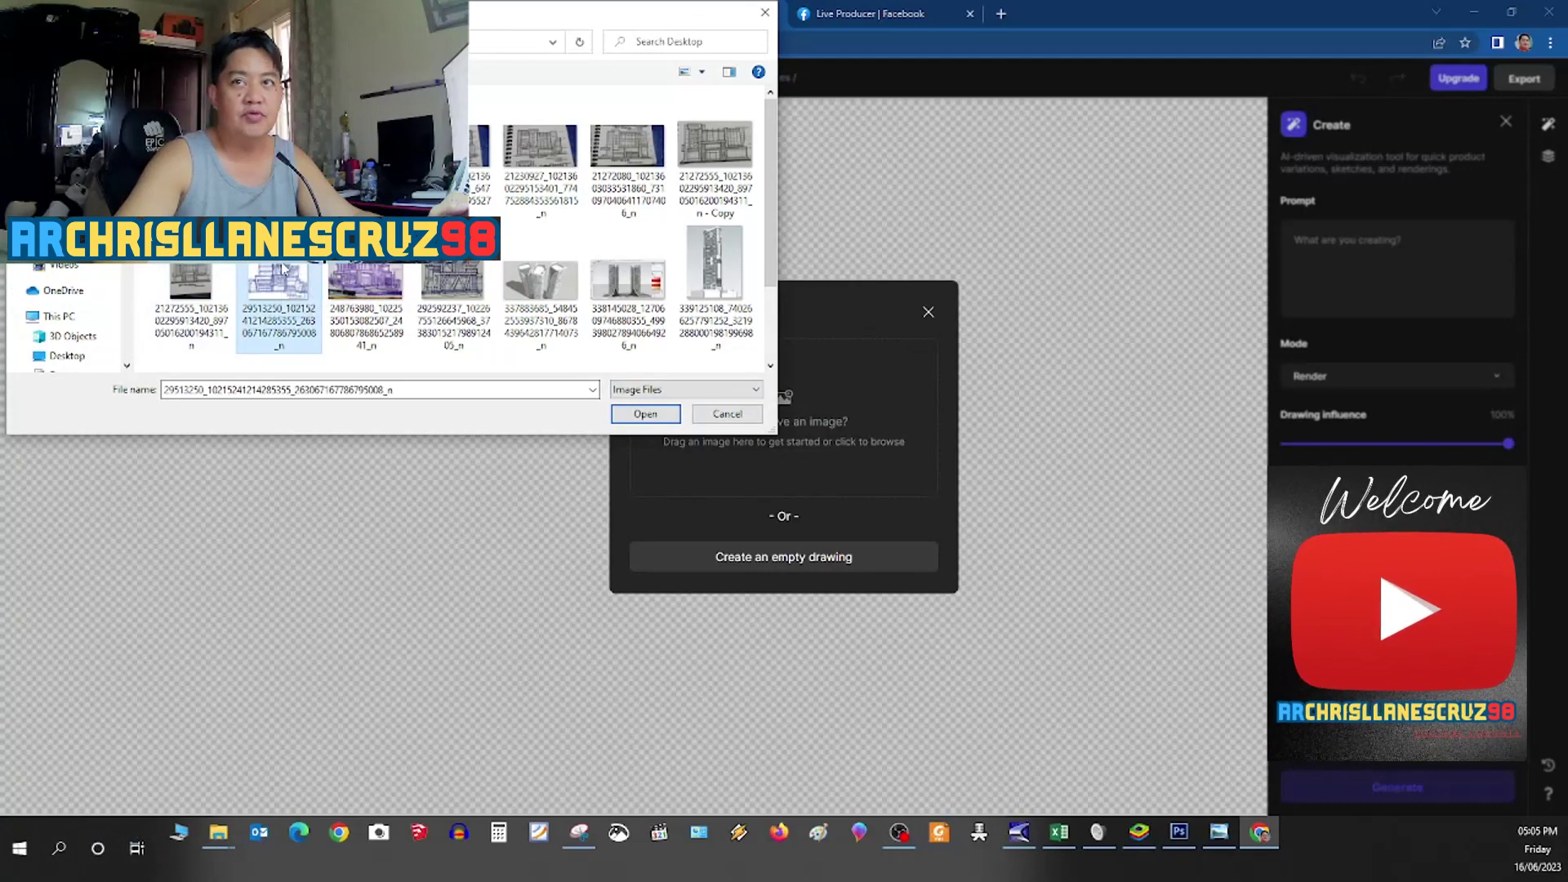
left_click(644, 415)
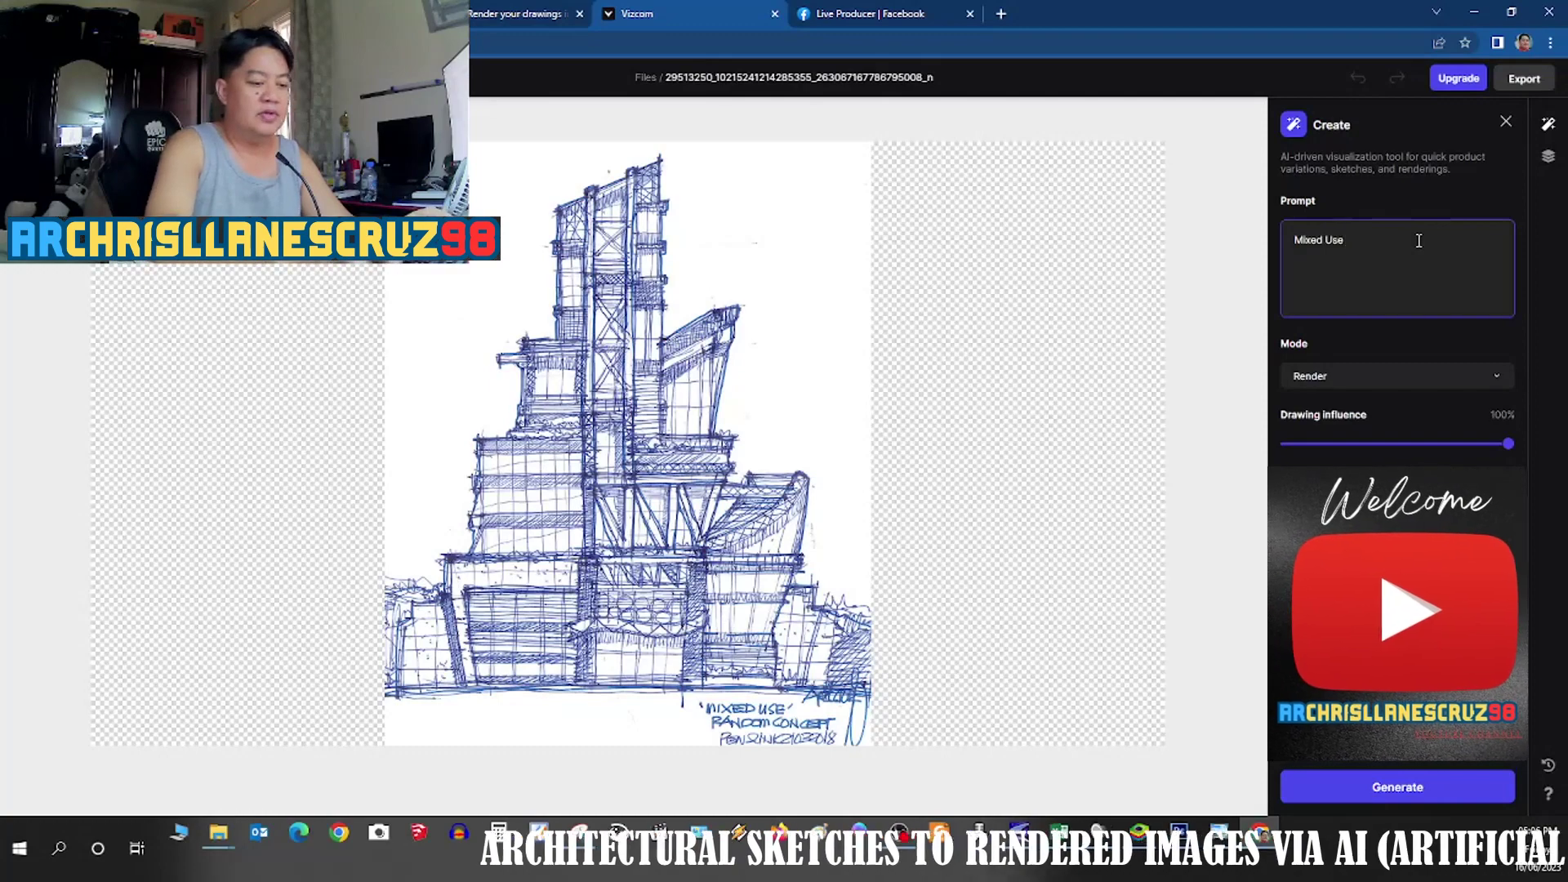
type("High R")
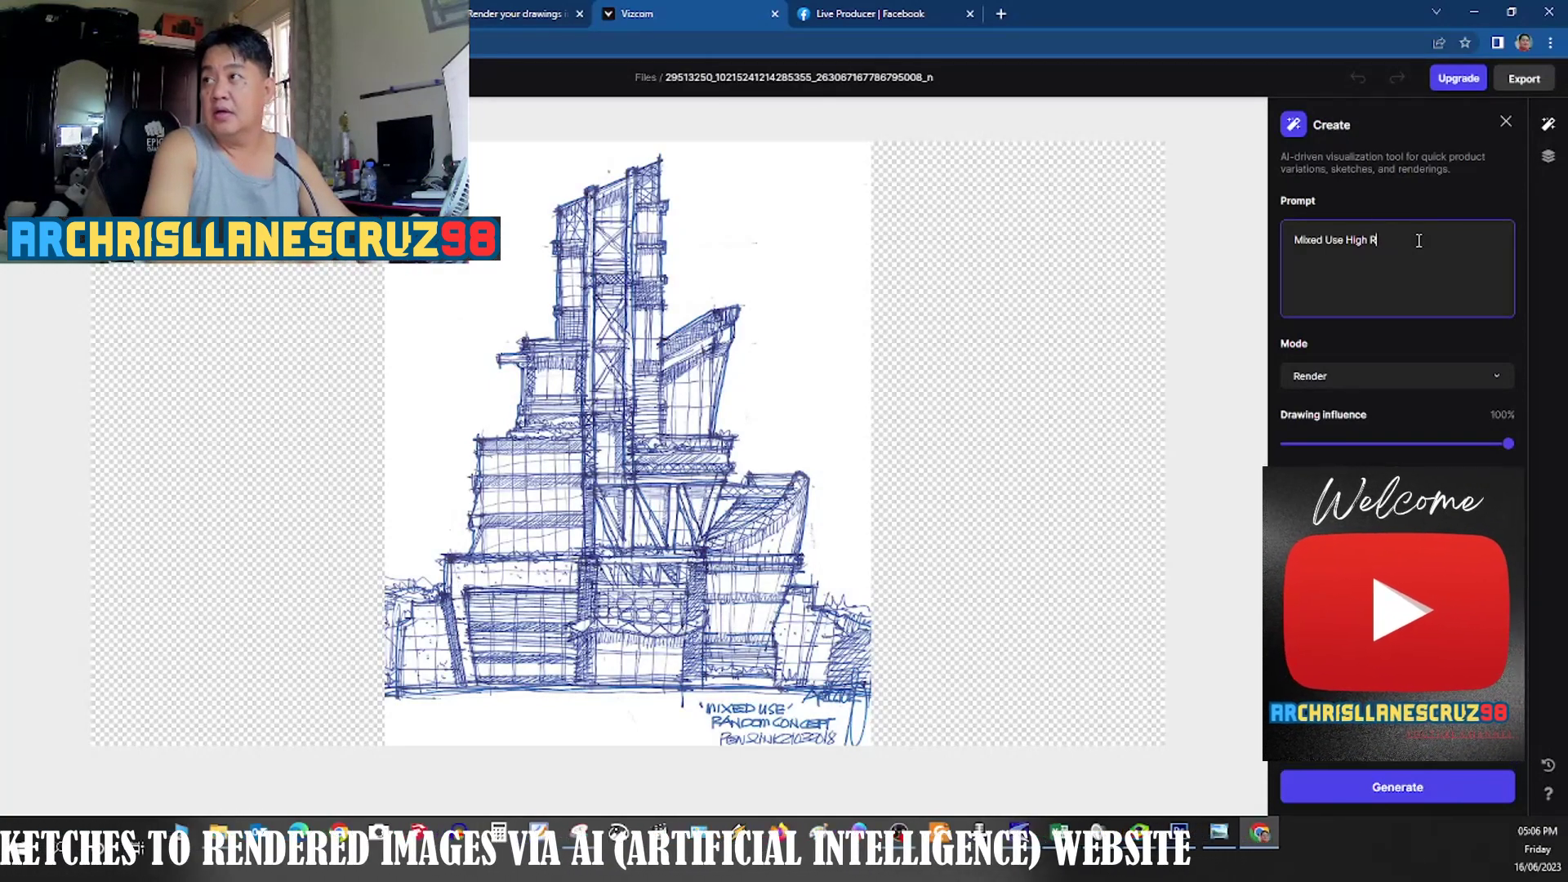
type("ise Bui")
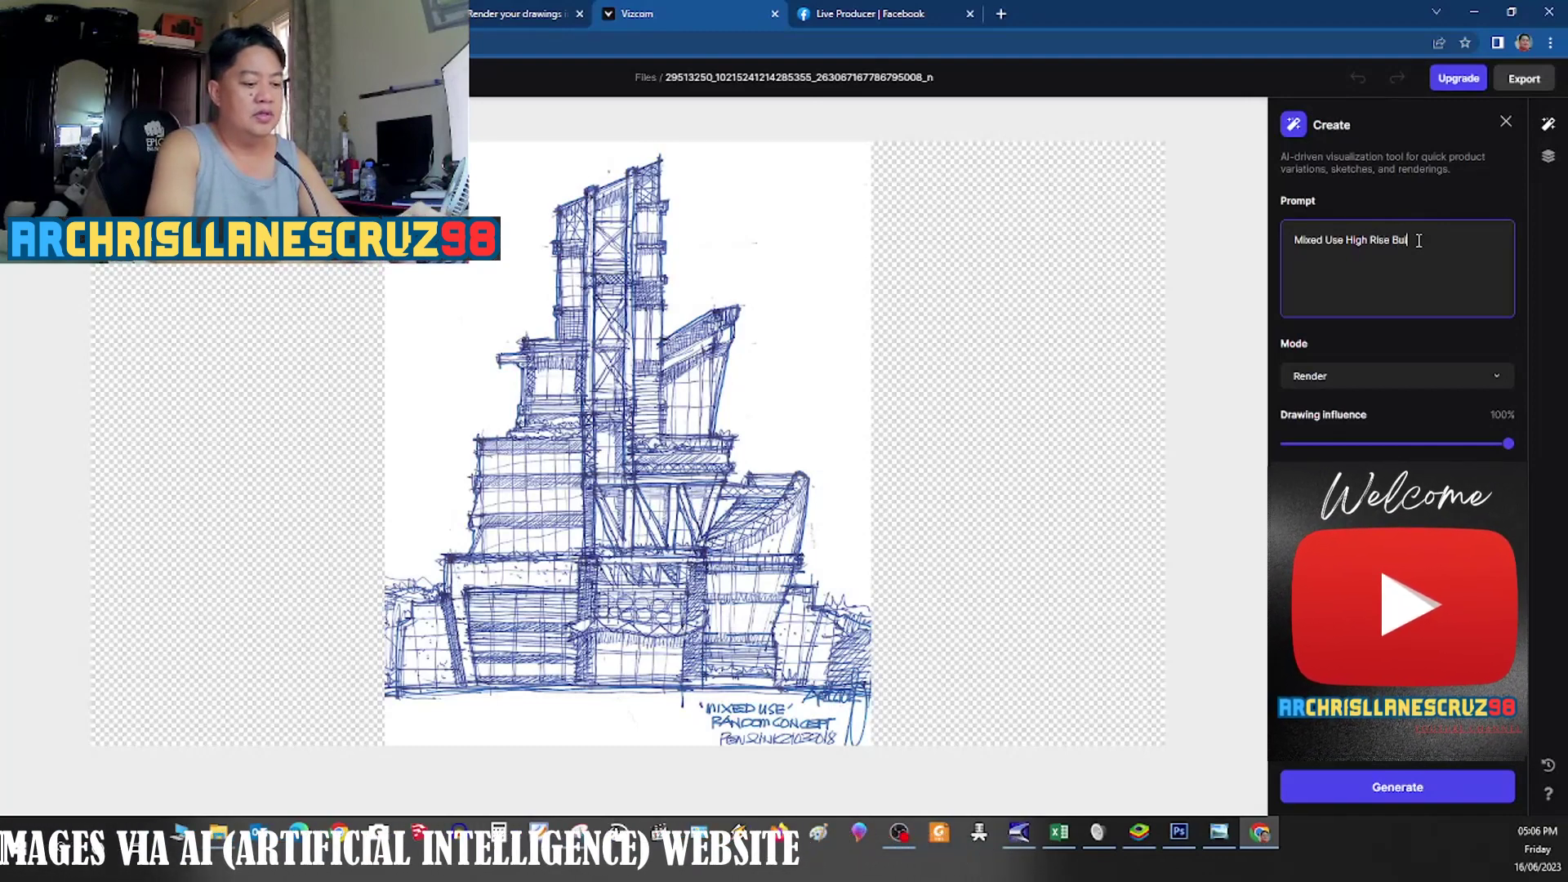
type("lding with Steel, Gla")
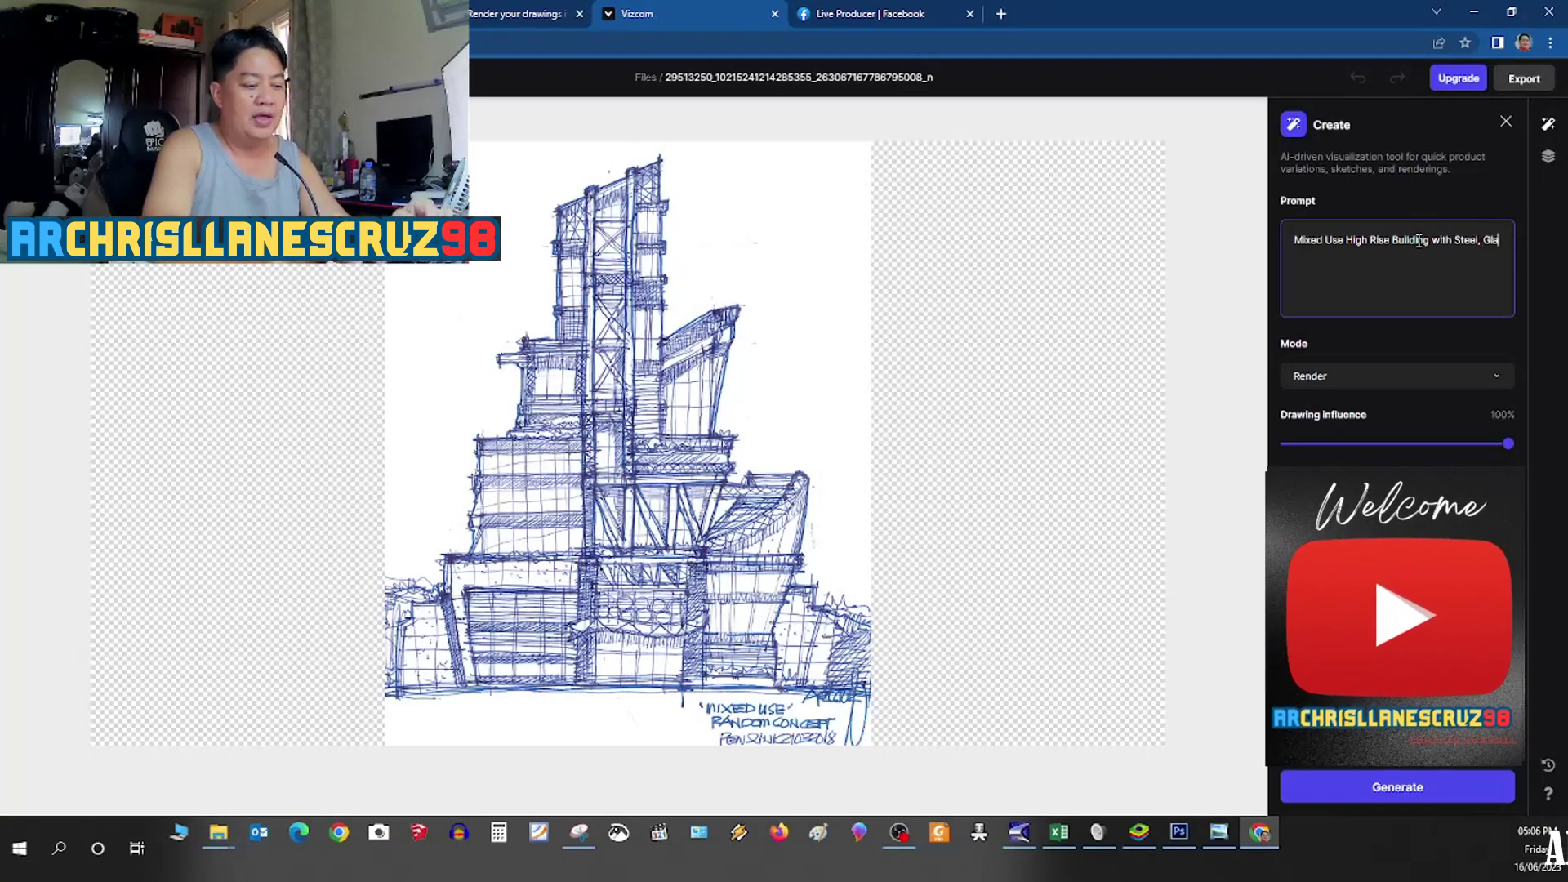
type("ss, concrete")
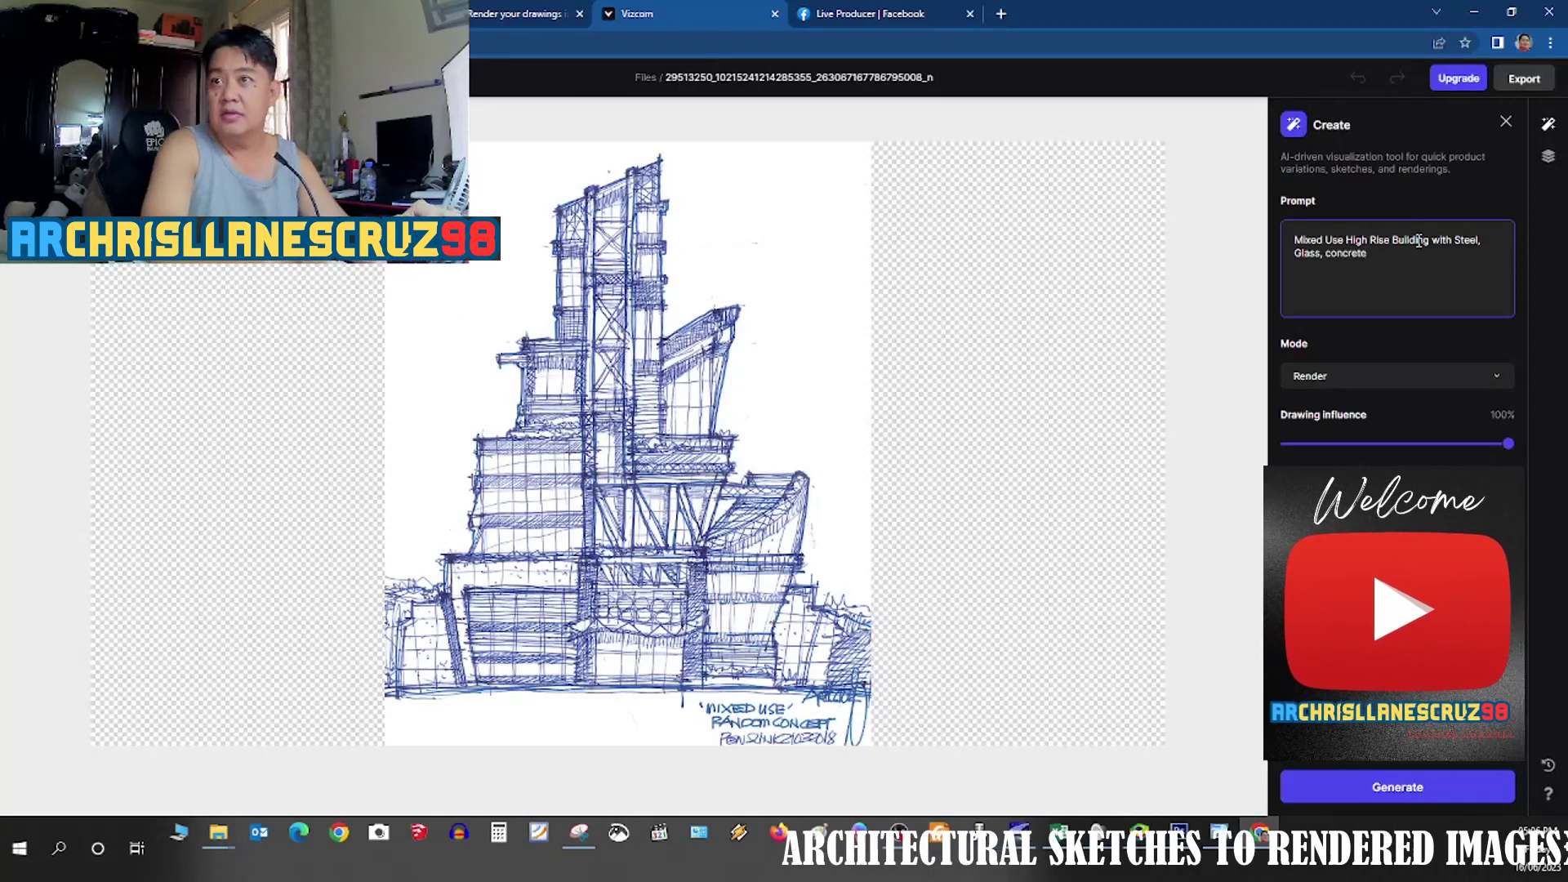
type(" structure,")
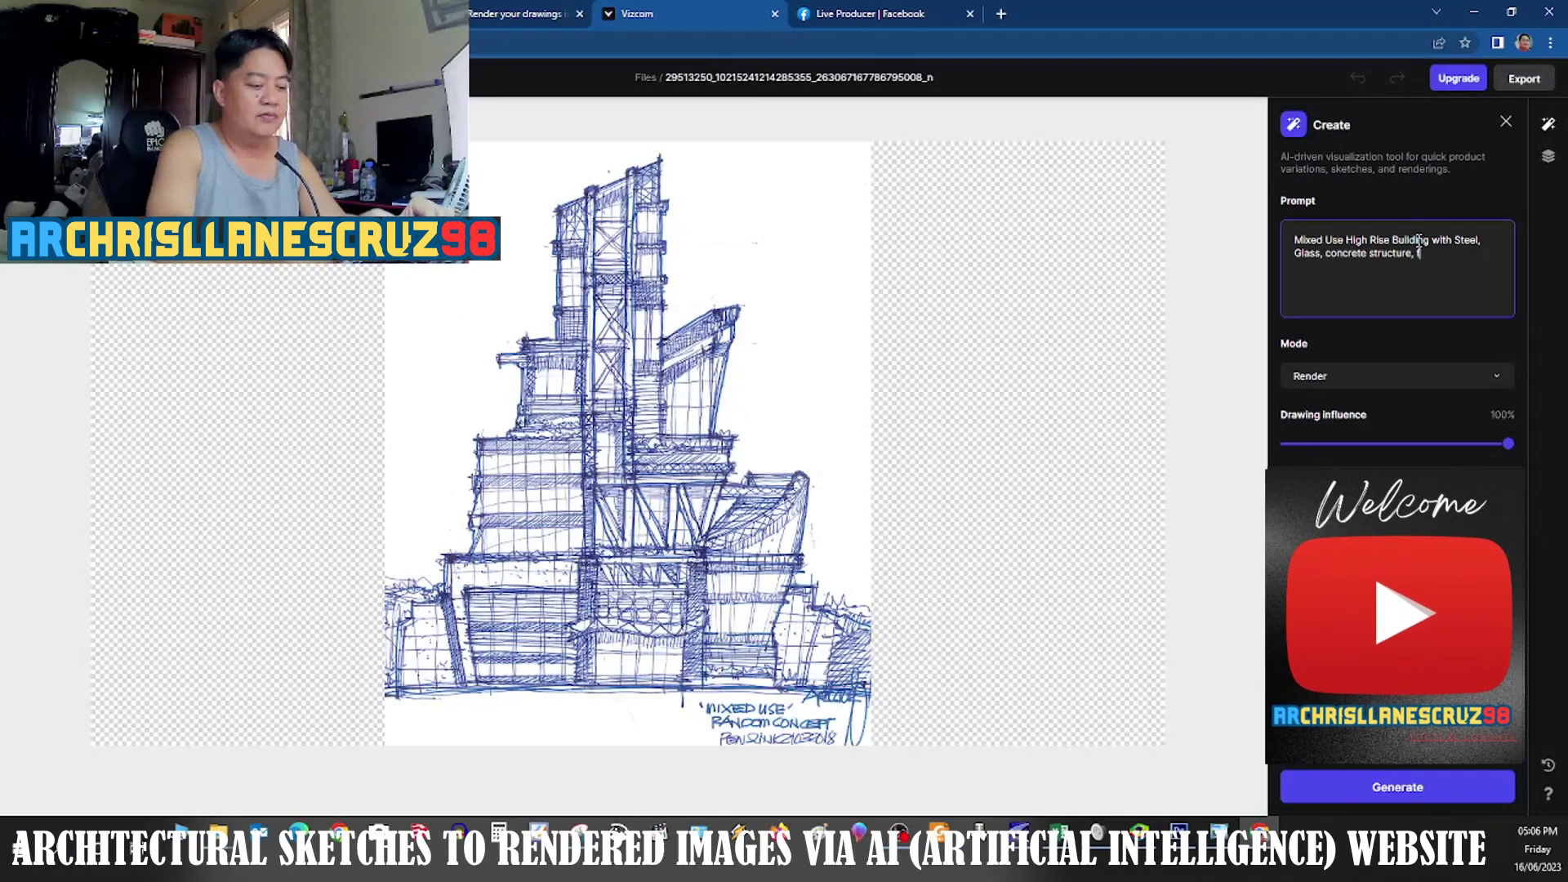
type(" facade")
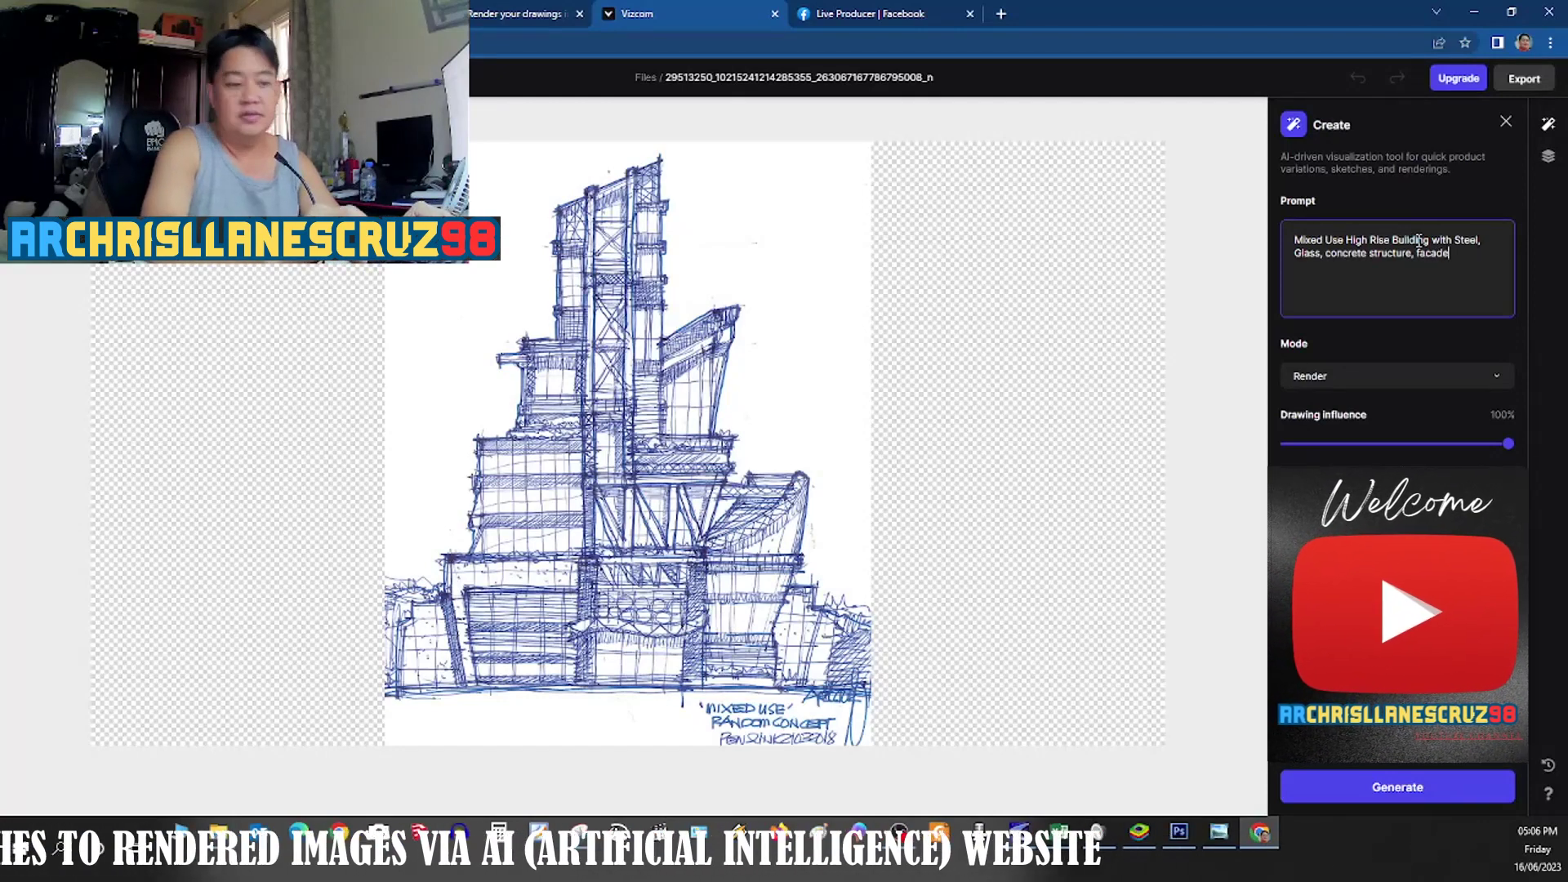
type(" curtainwall glazing and landscape areas")
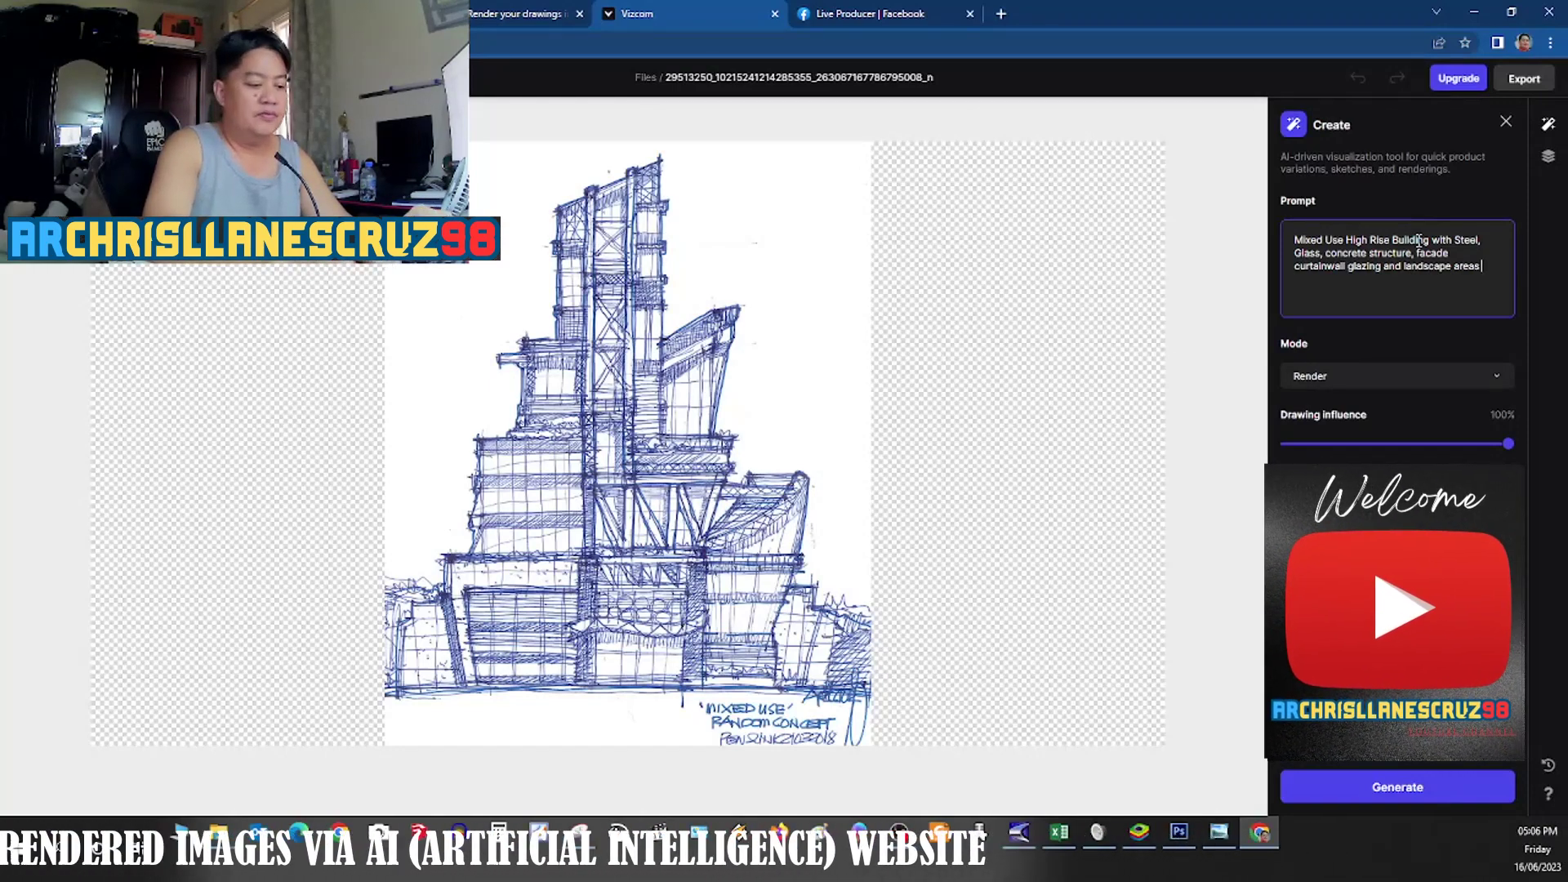
type("facade louvers inclined columns")
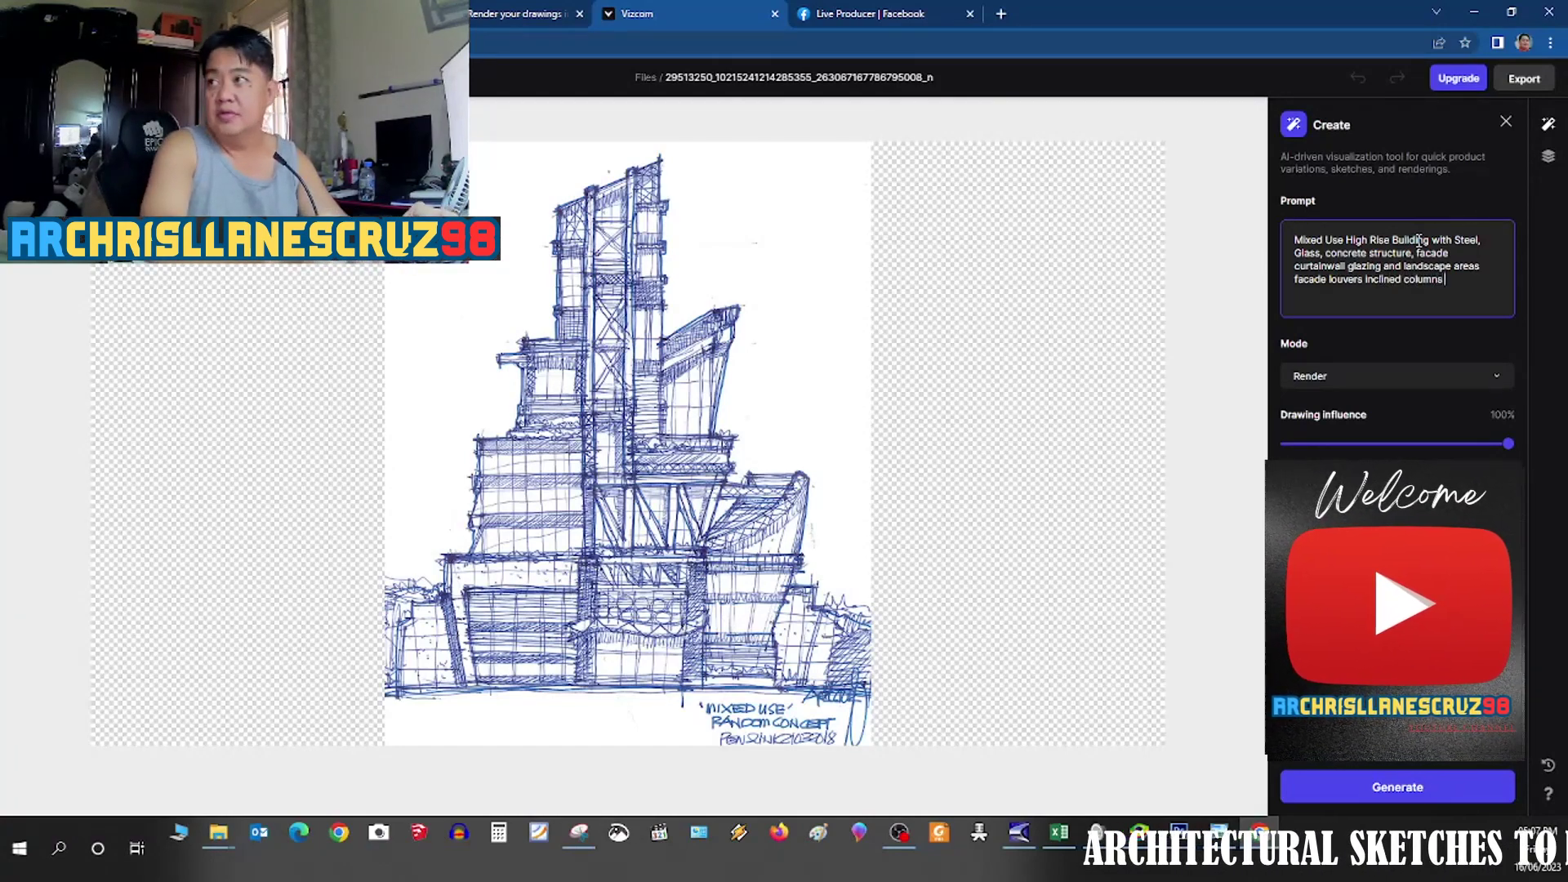
type("cladd")
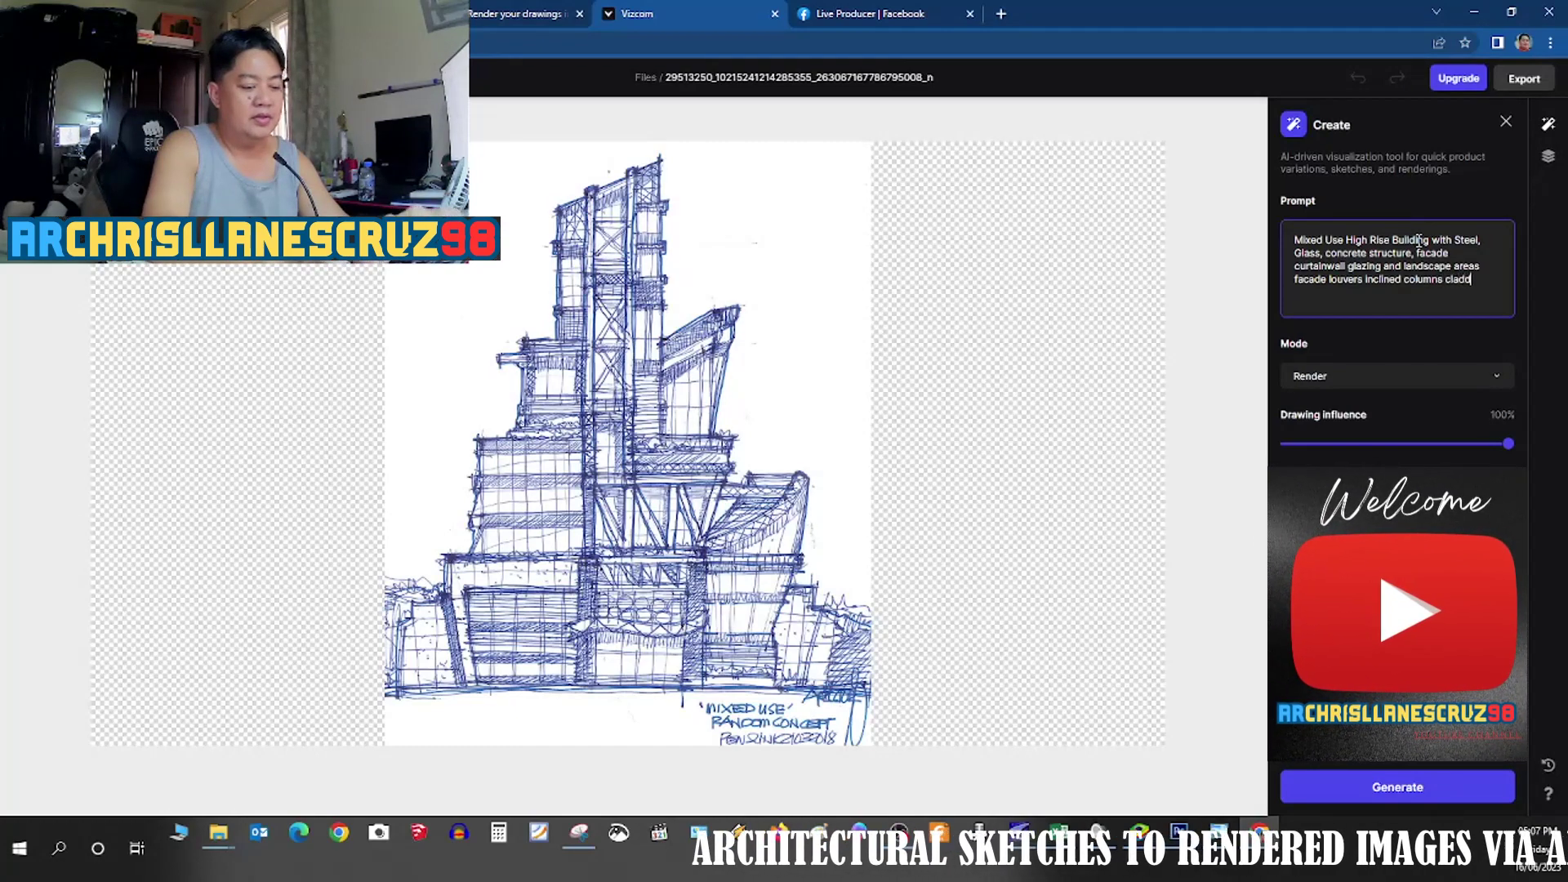
type("ed with ")
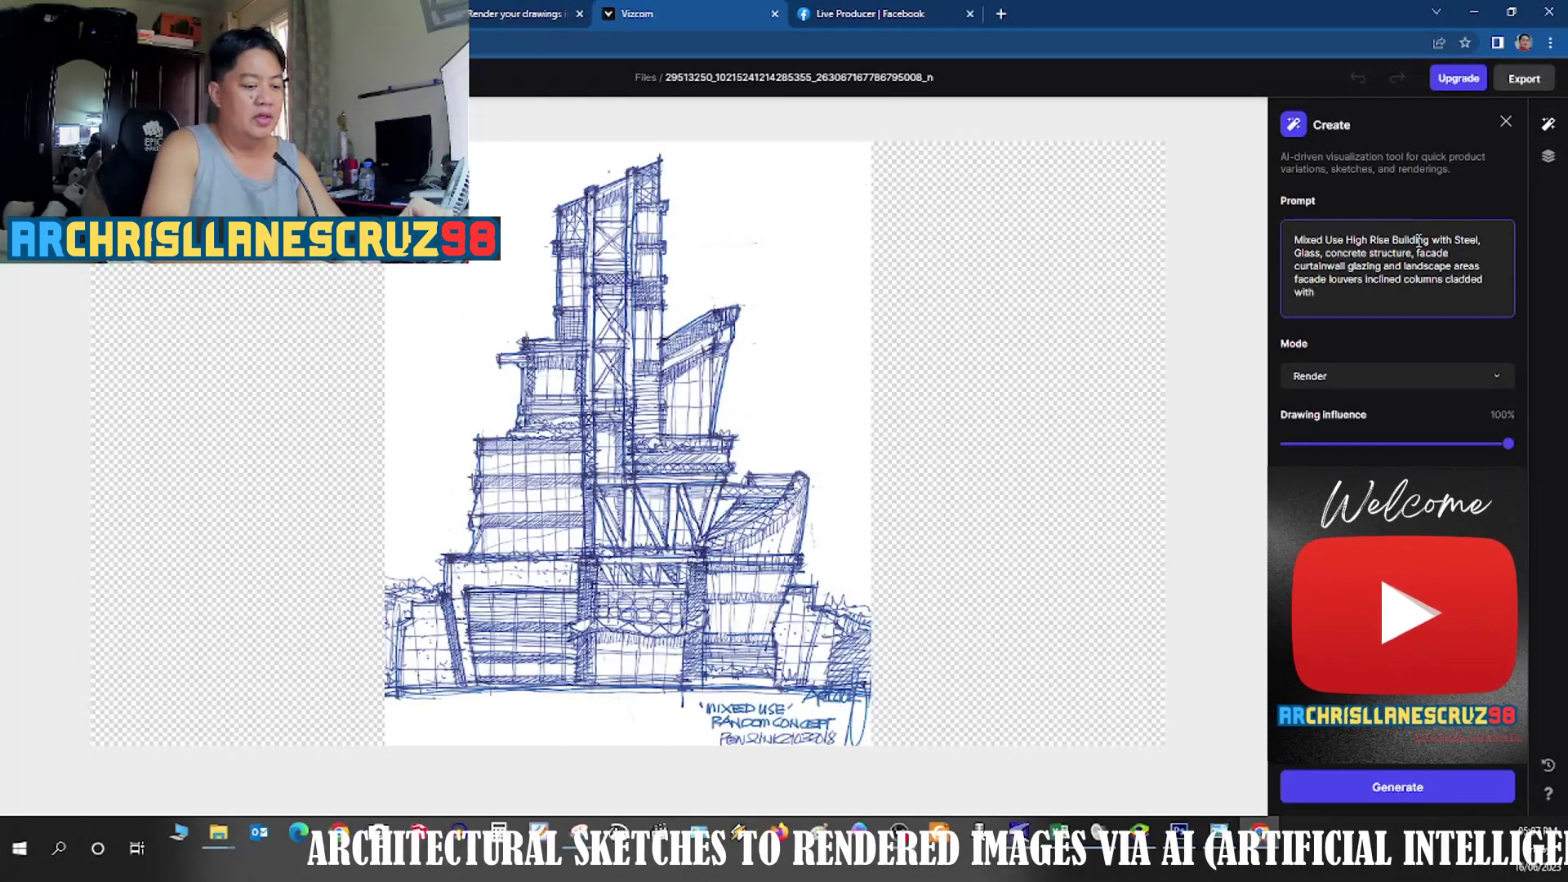
type("powder")
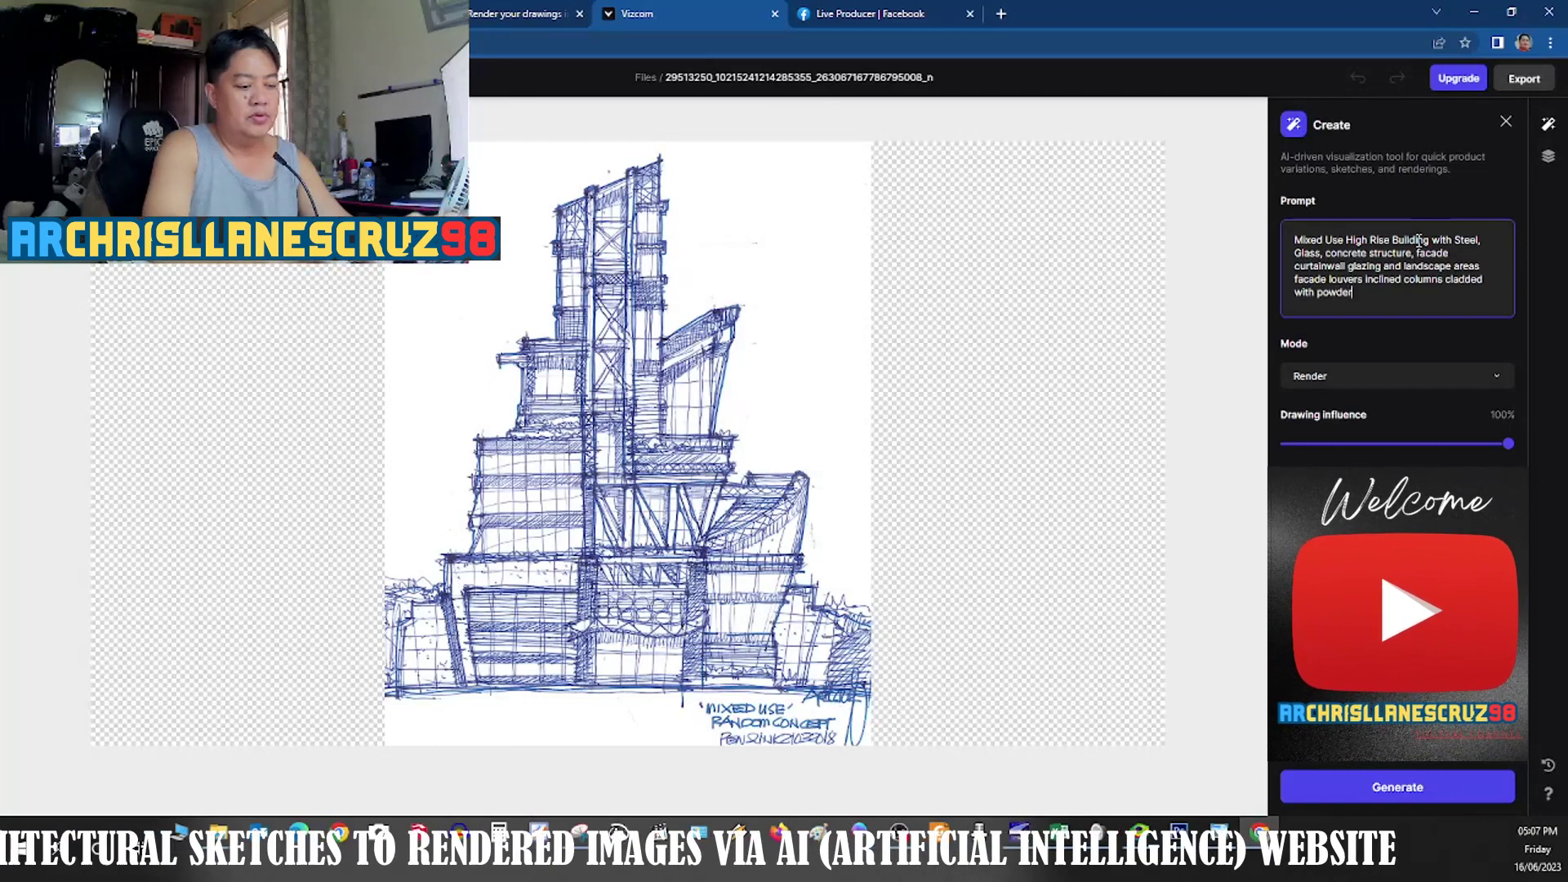
type(" coated aluminum")
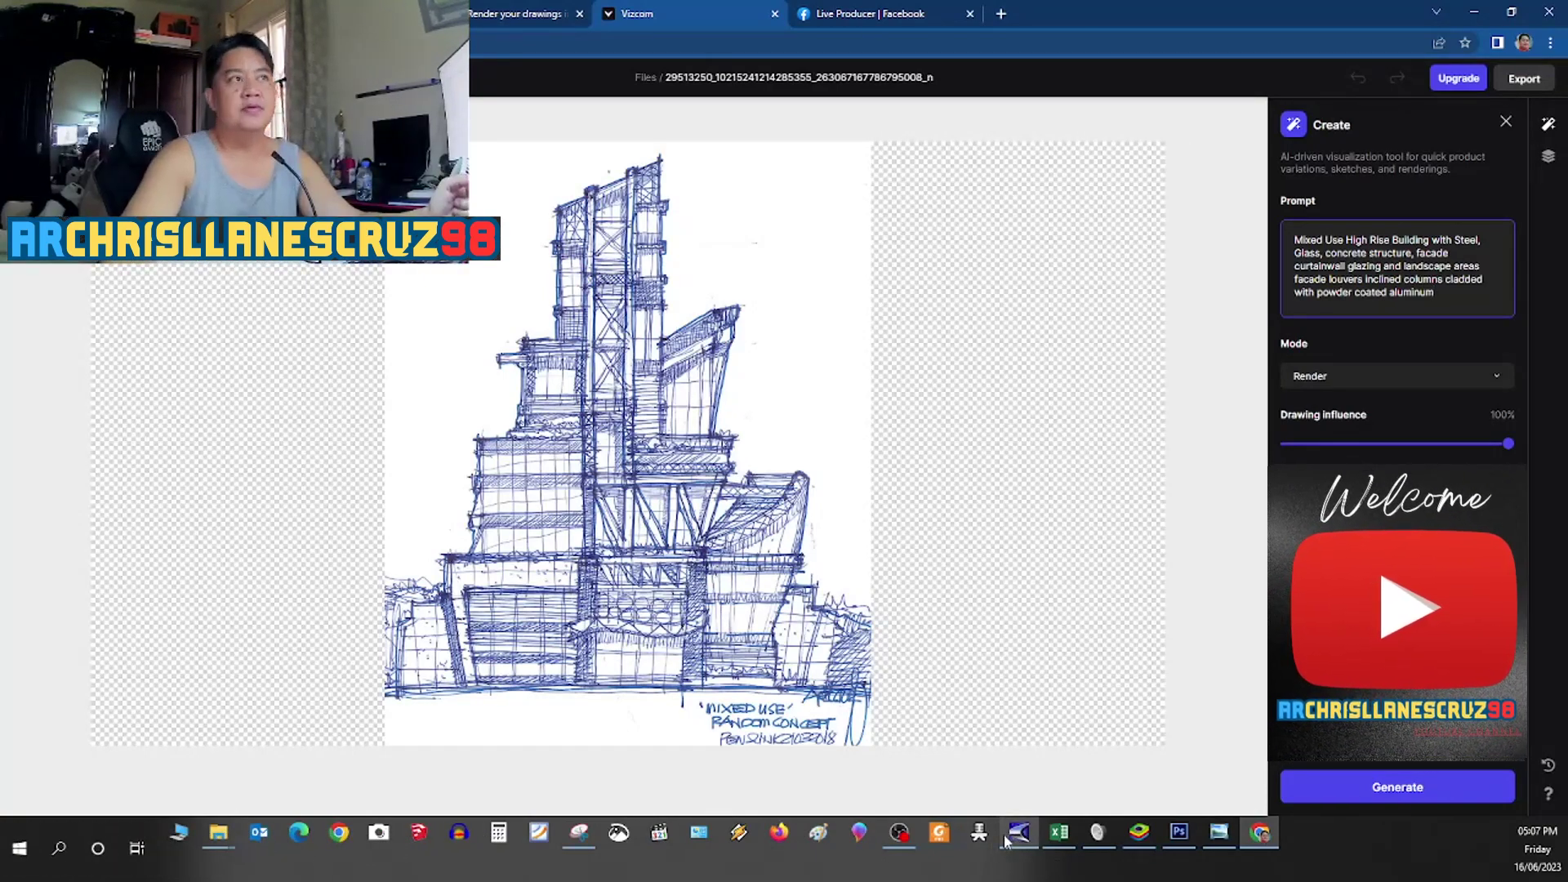
Step: Generate the photorealistic mixed-use render from the sketch, then Regenerate for another variation
left_click(1384, 790)
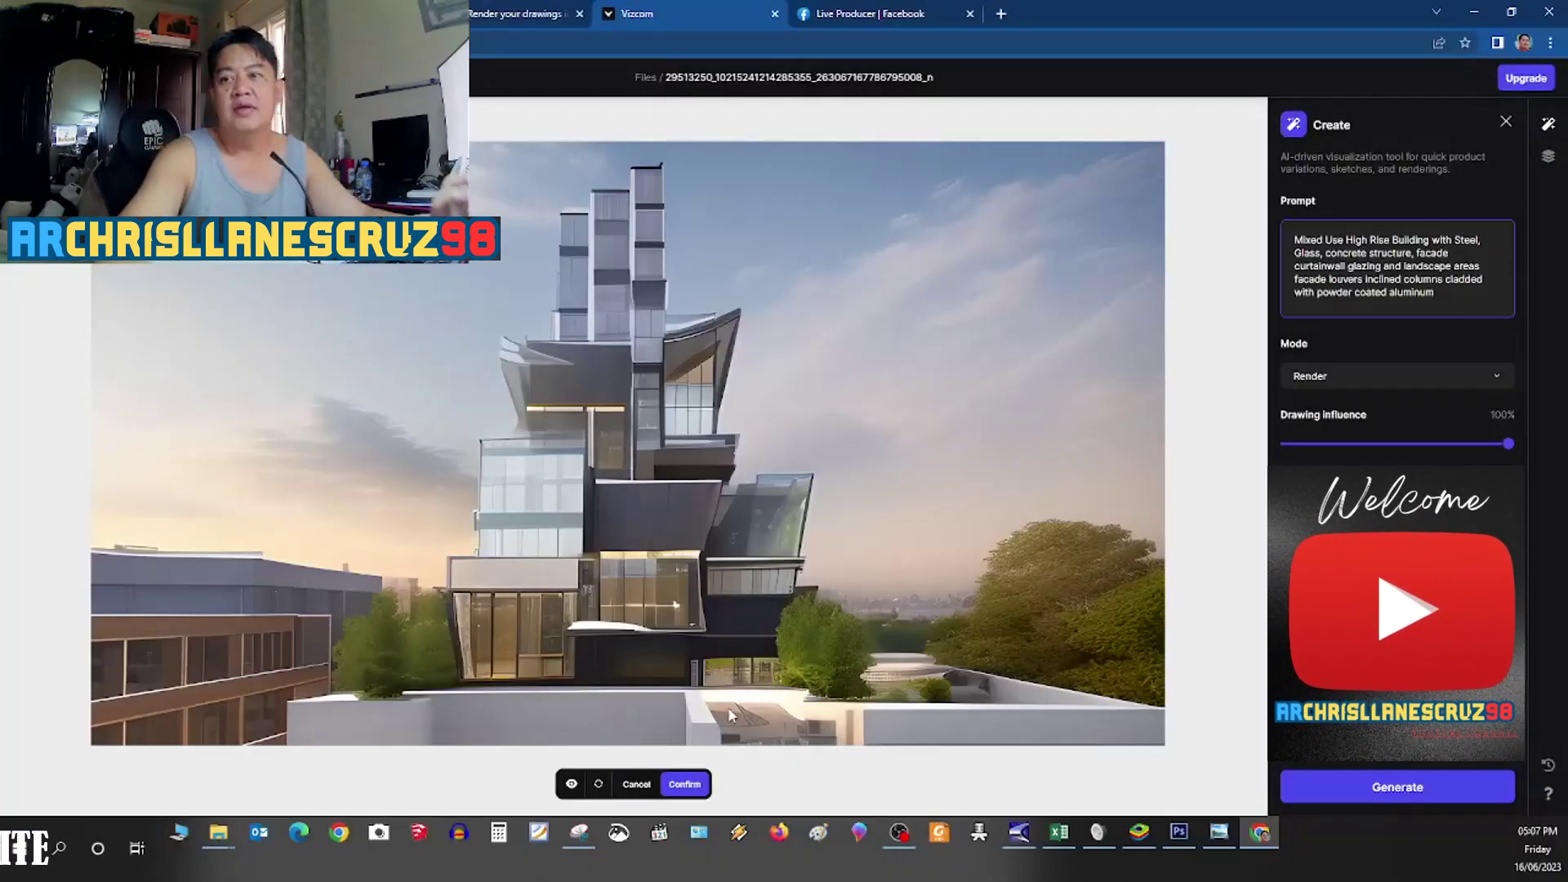
left_click(599, 784)
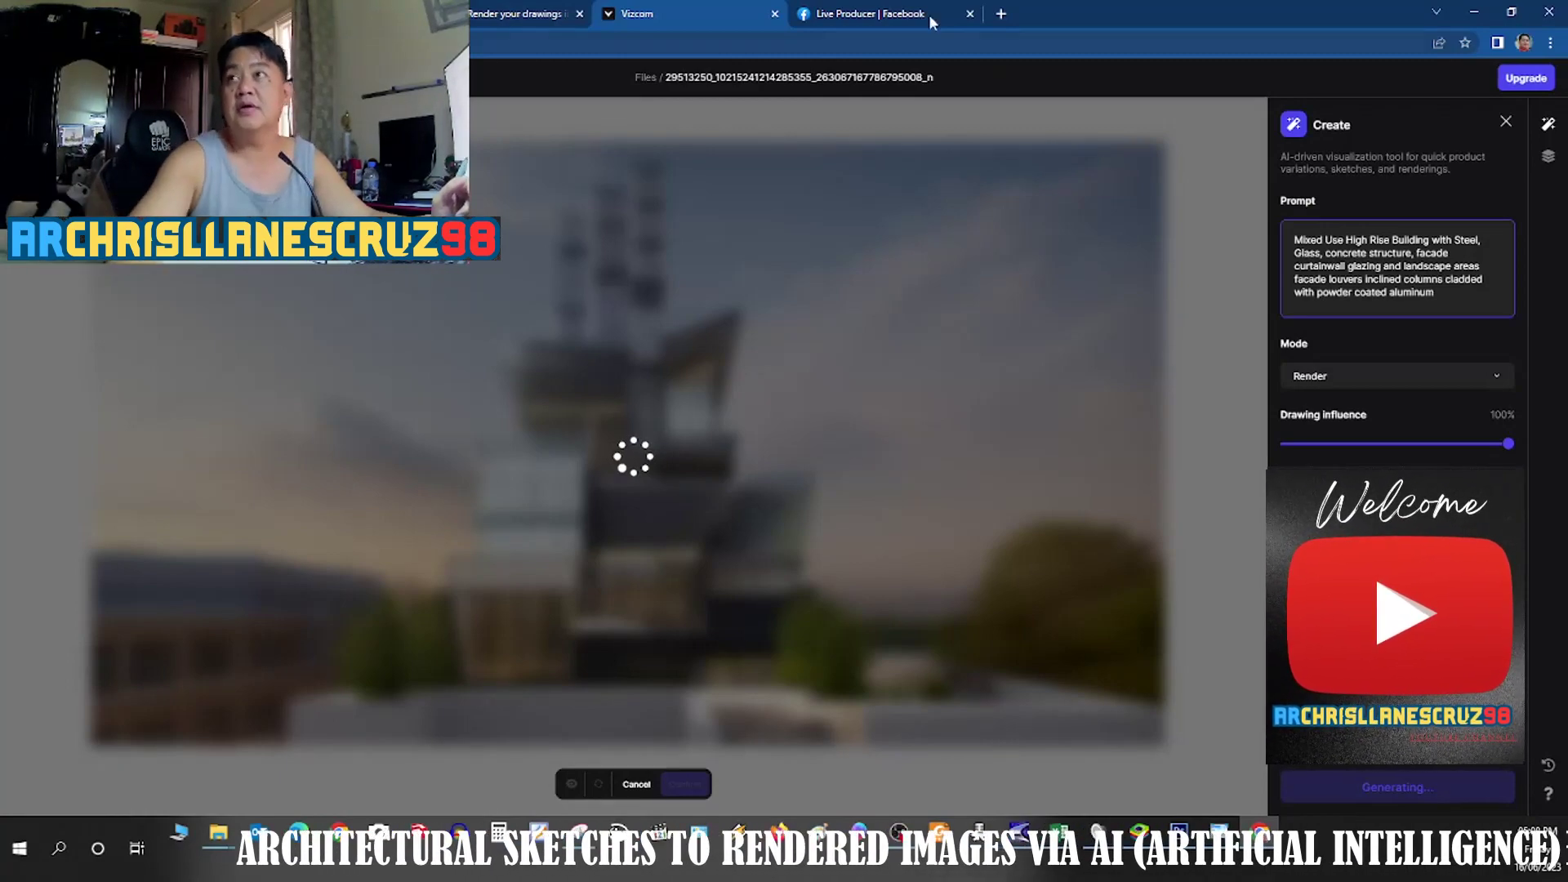
Step: Load the Fast.com speed test in a new tab by entering 'fast'
left_click(1002, 16)
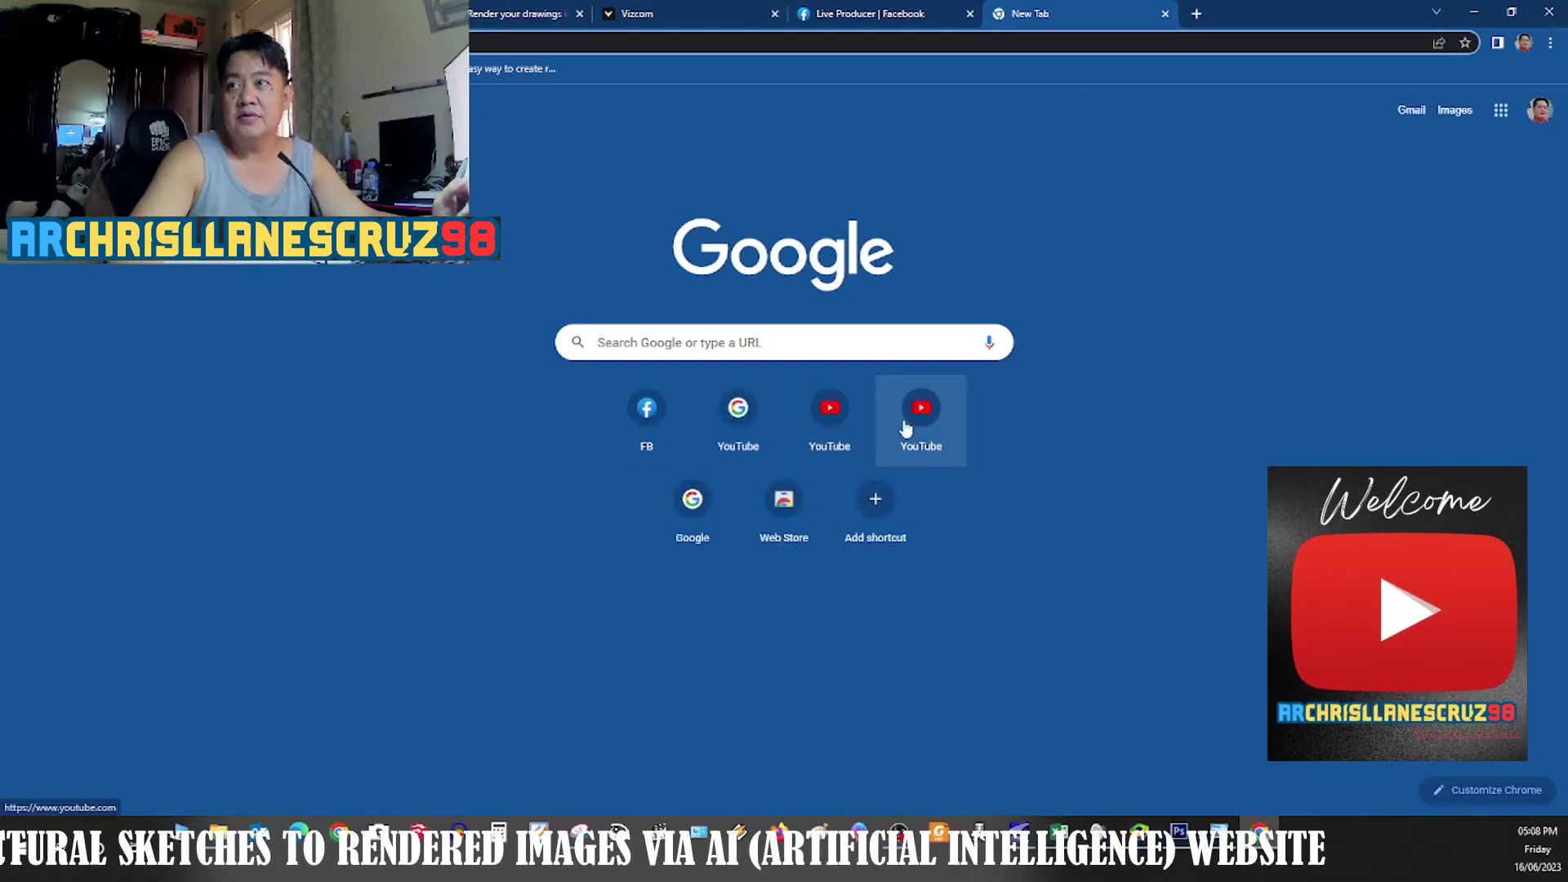
left_click(527, 42)
type("fast")
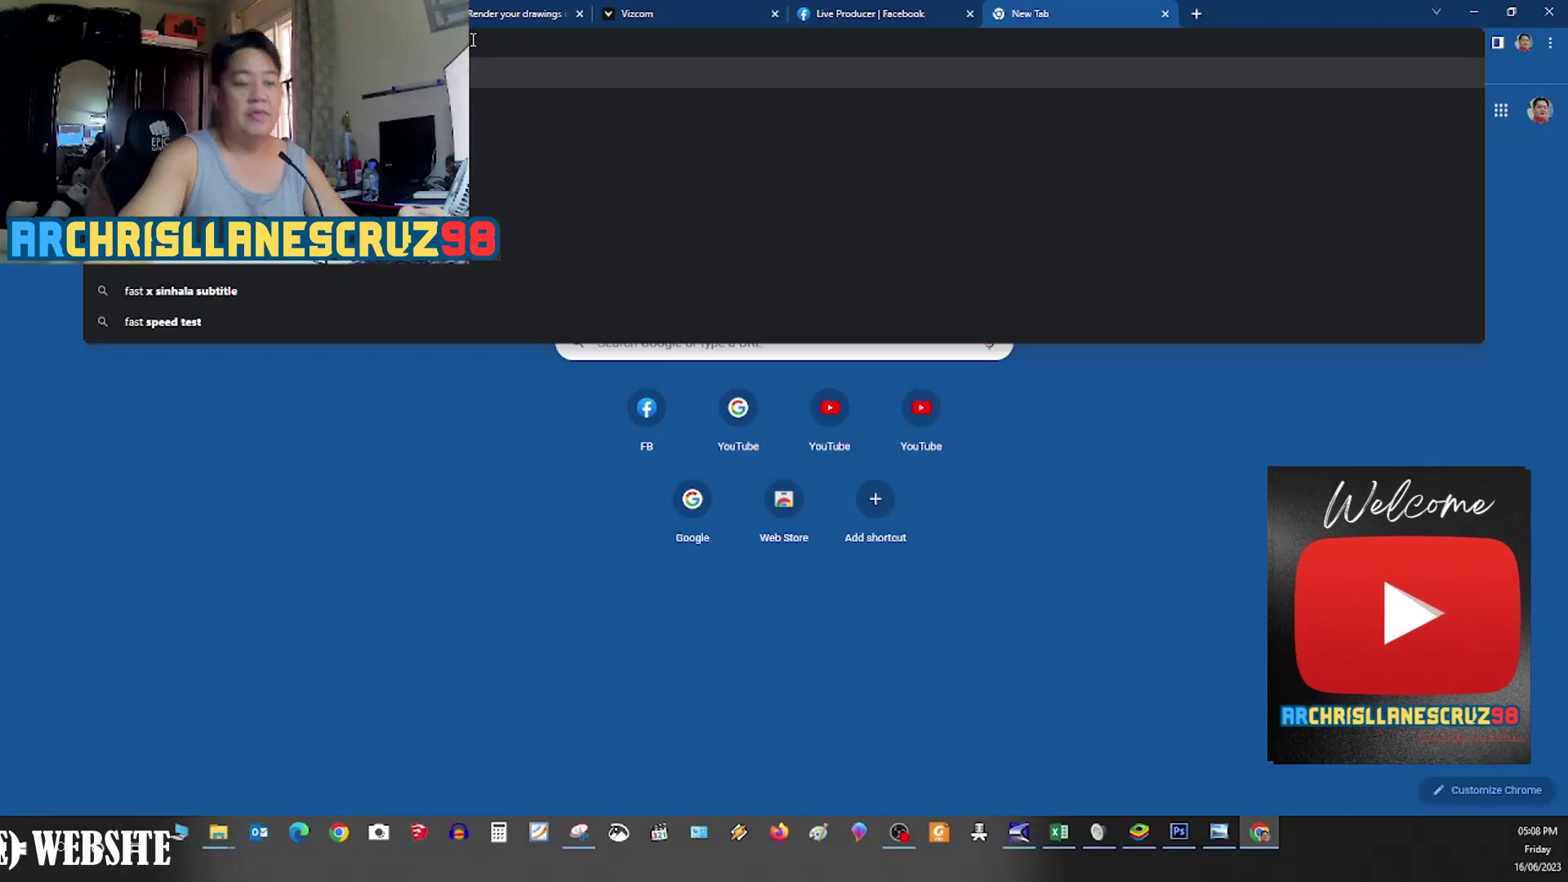
key("Escape")
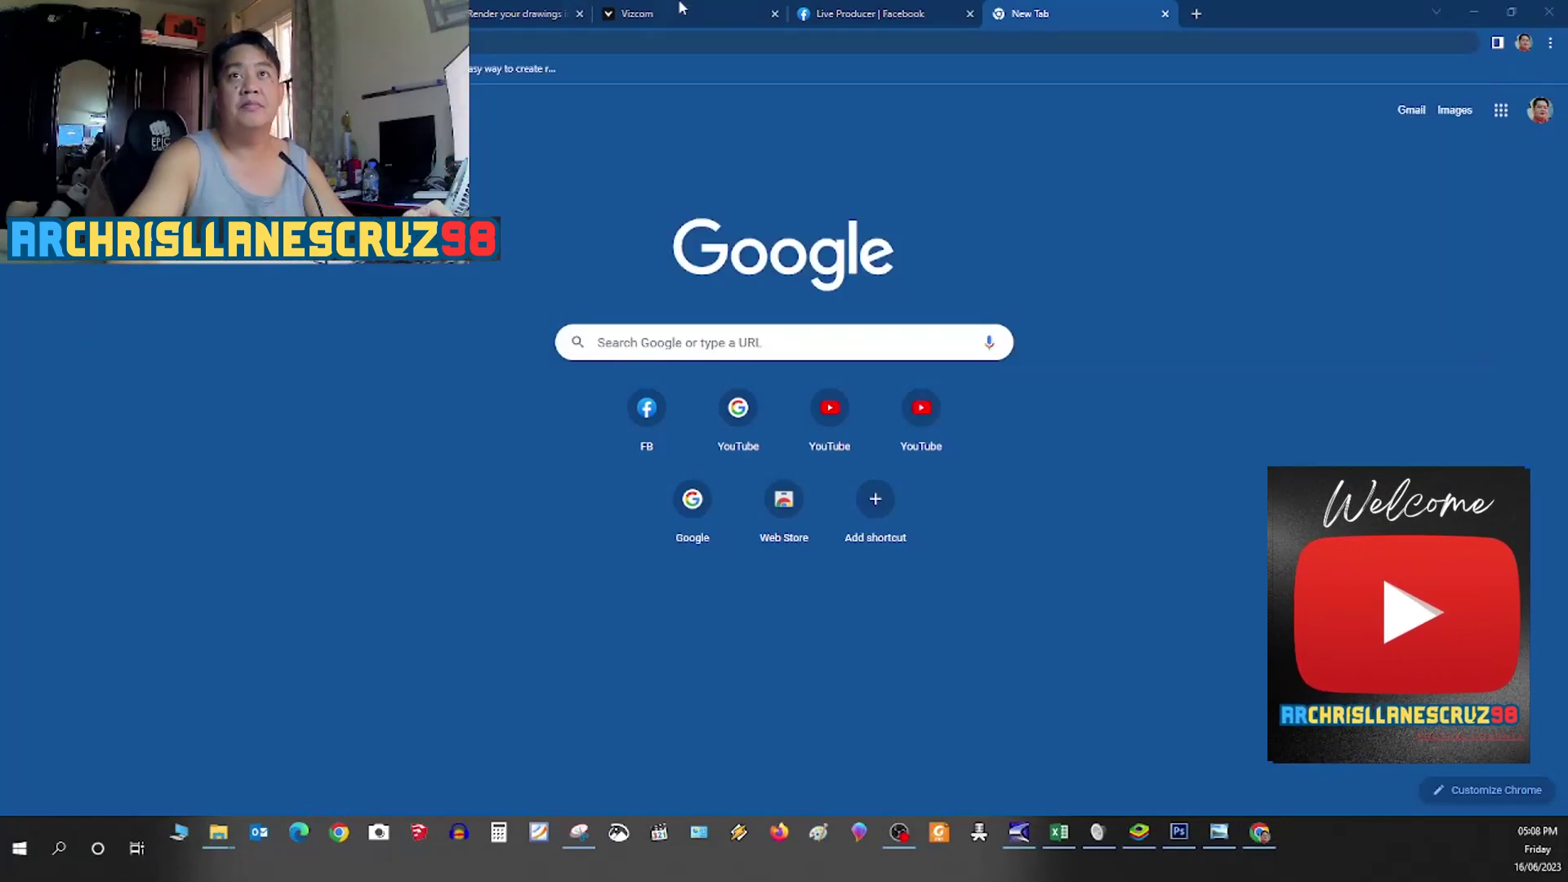
key("Return")
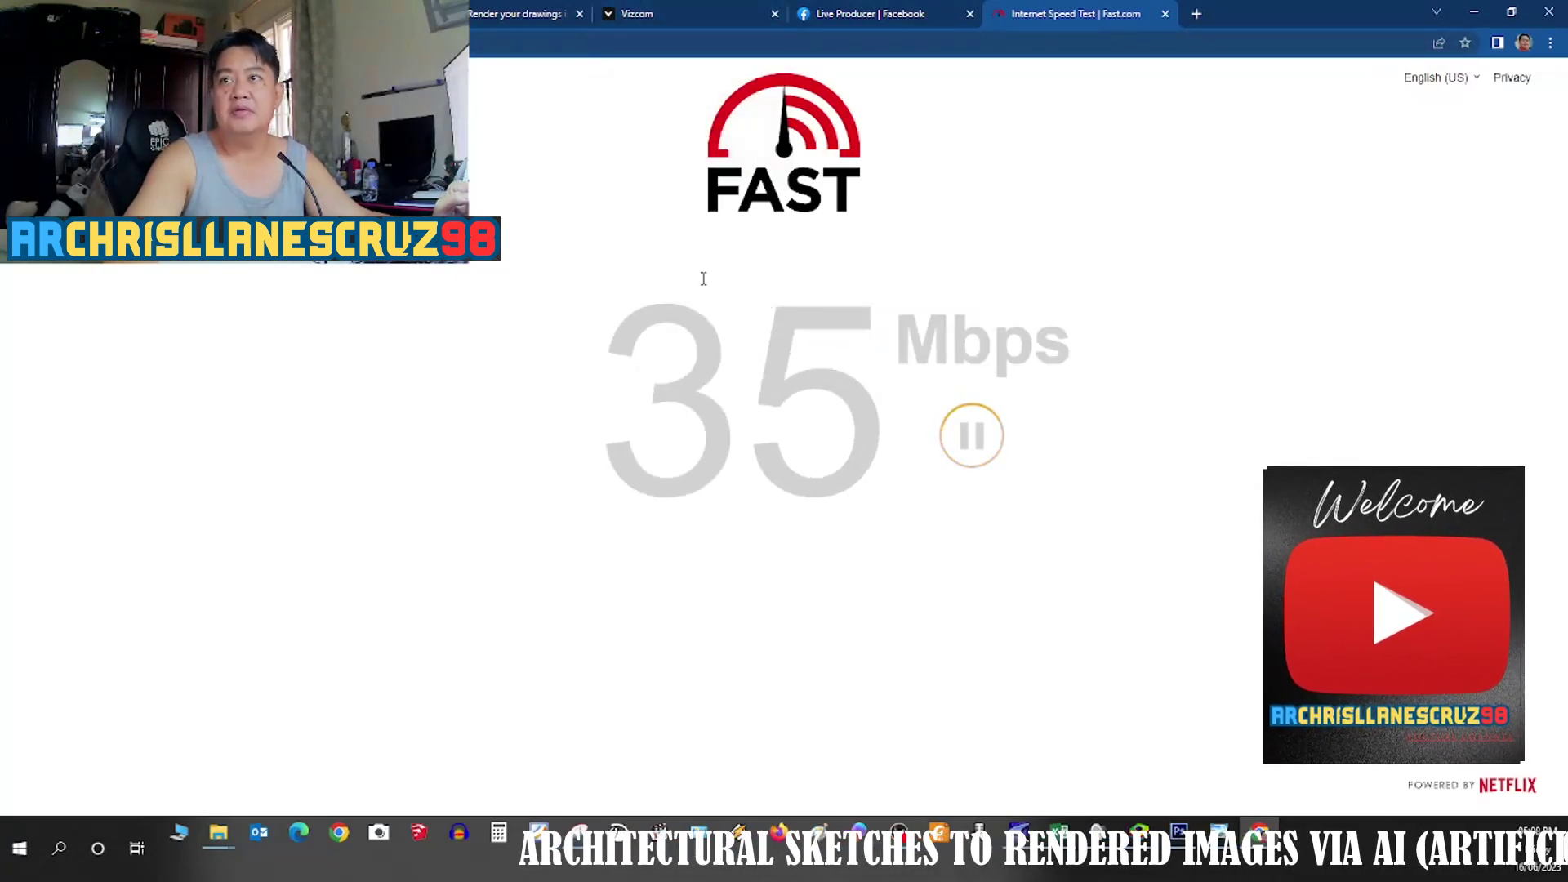
Step: Return to the Vizcom render, Regenerate another variation, and check the Fast.com tab
left_click(494, 10)
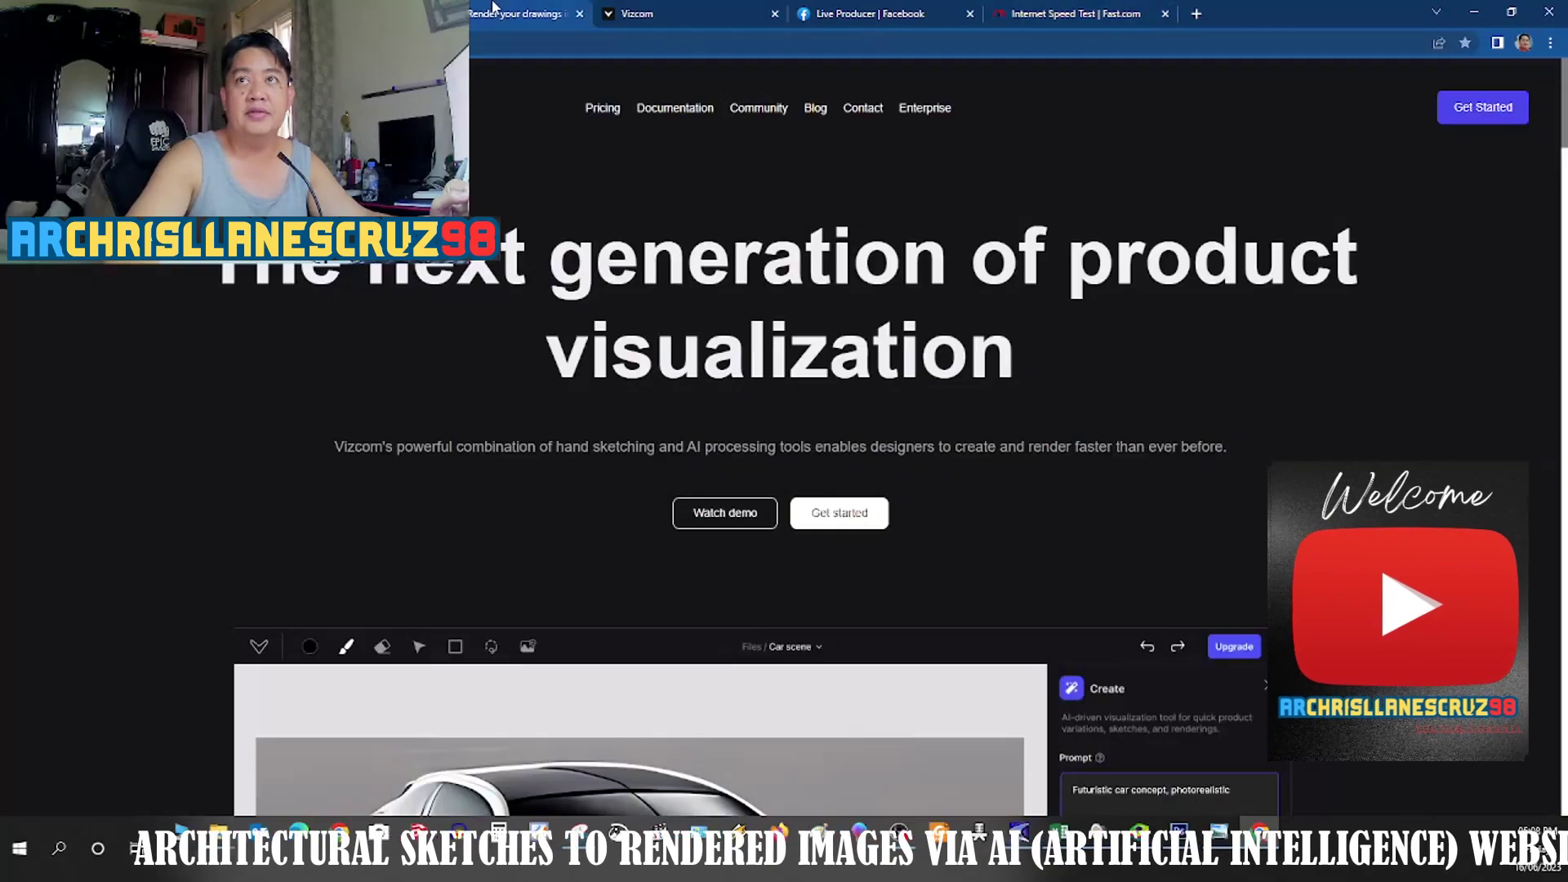
left_click(669, 10)
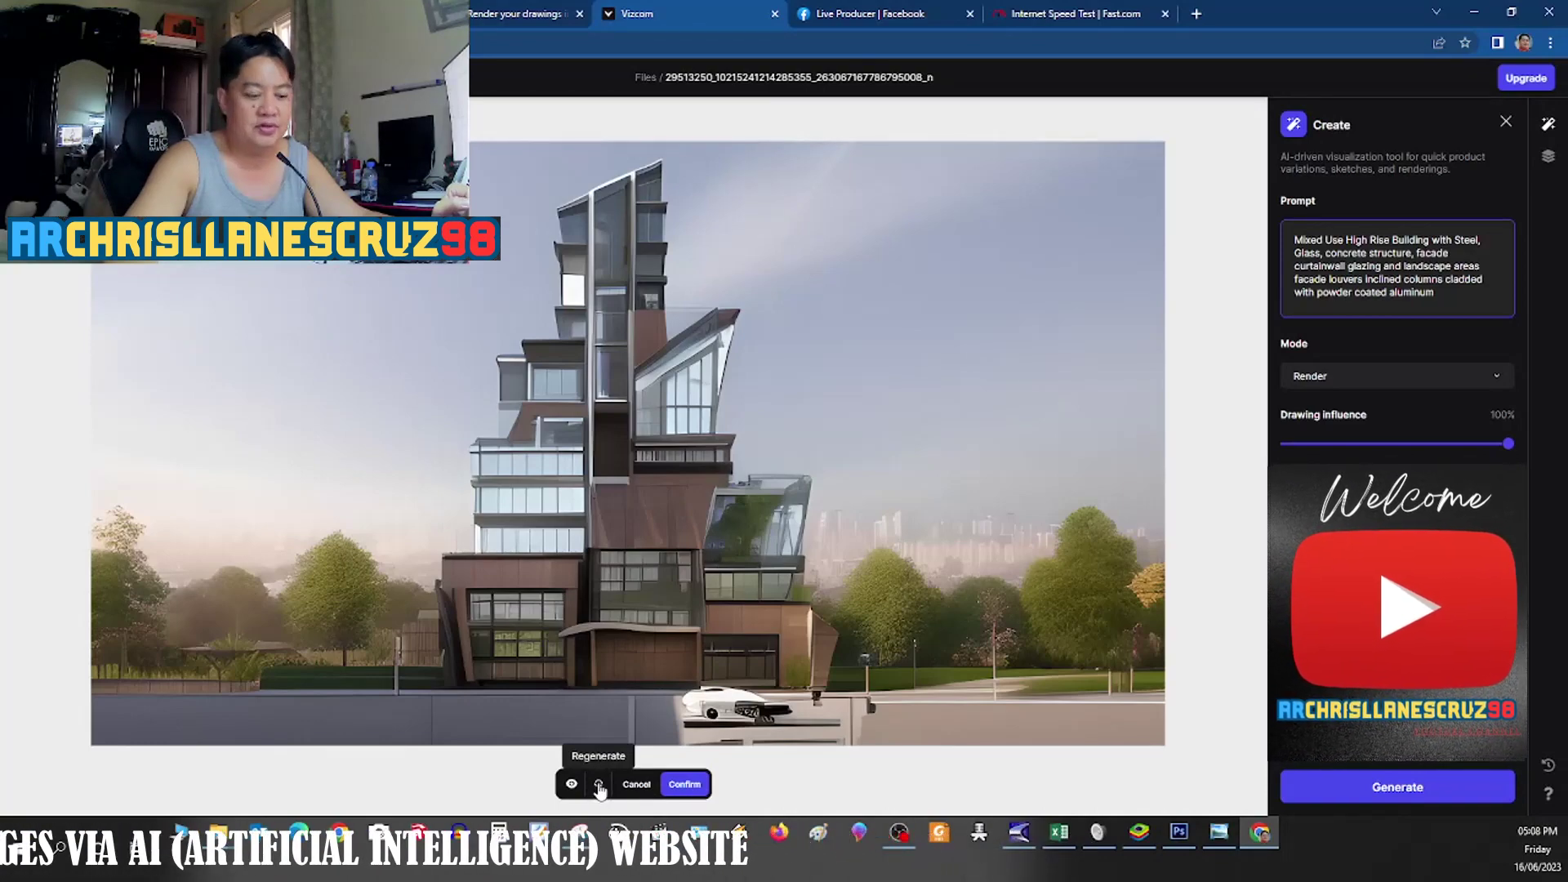
left_click(600, 785)
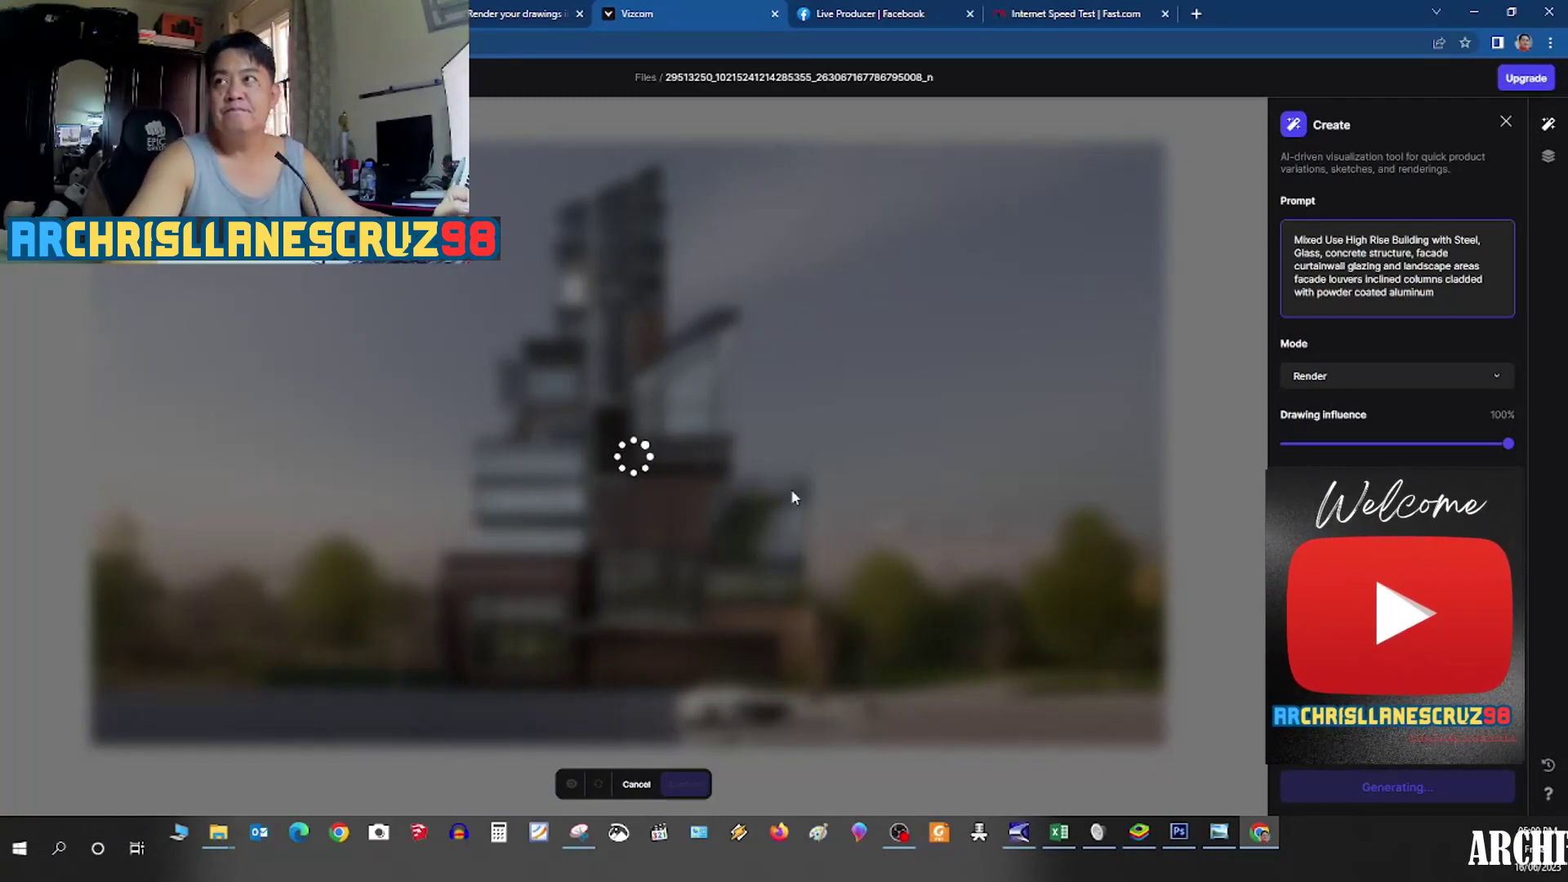
left_click(1016, 13)
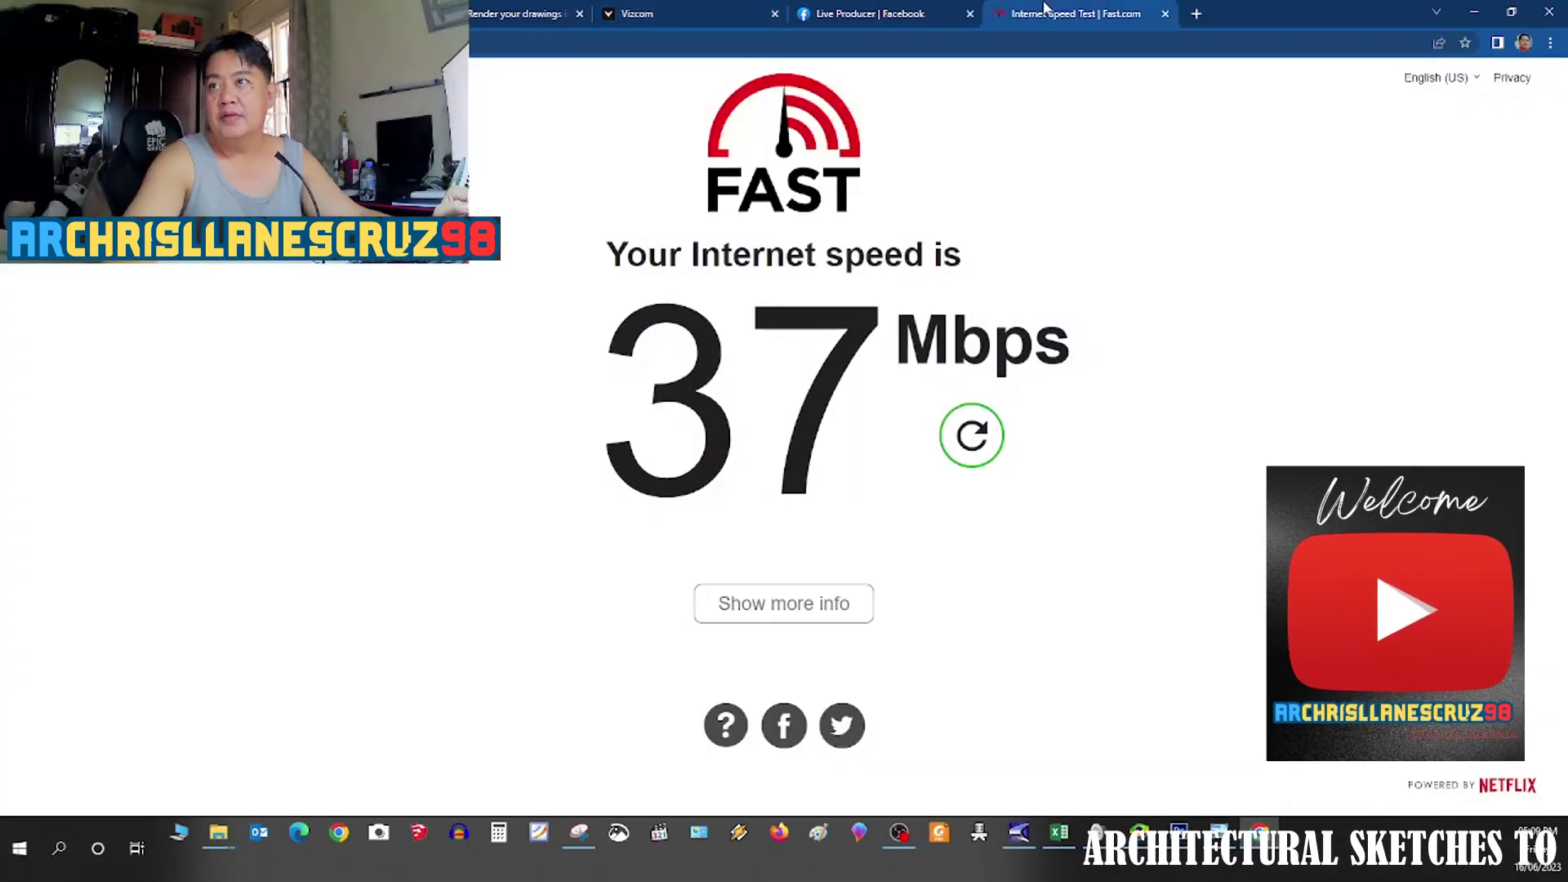
Step: Switch back to the Vizcom tab where the render is still generating
left_click(658, 10)
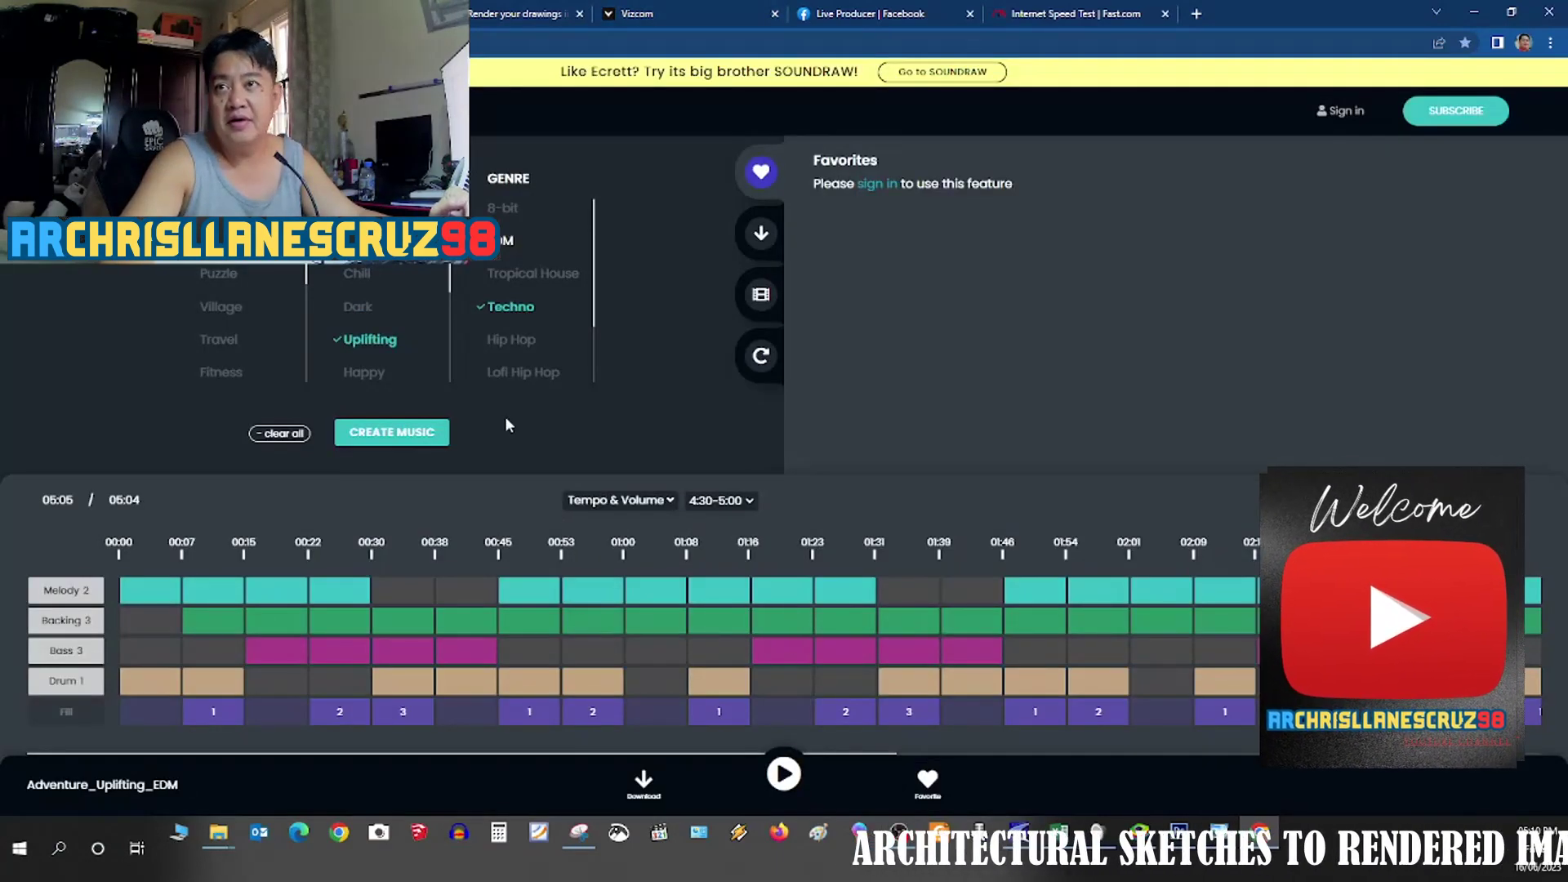
Step: Create a new Uplifting Techno track with CREATE MUSIC
left_click(409, 436)
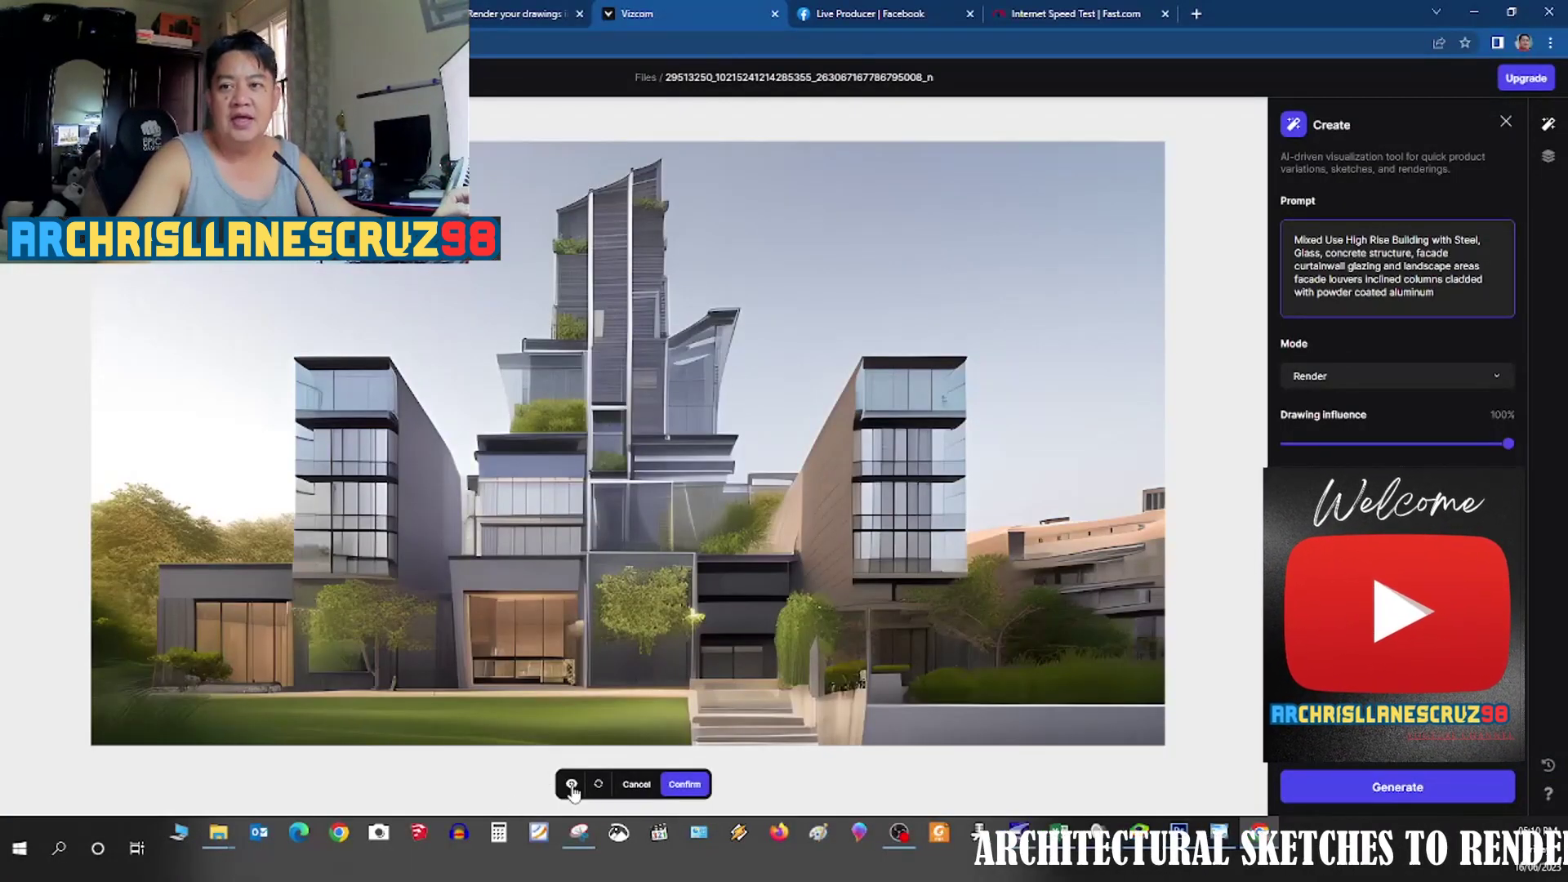
Step: Regenerate the high-rise twice, ending on the stepped glass tower with a white car
left_click(599, 785)
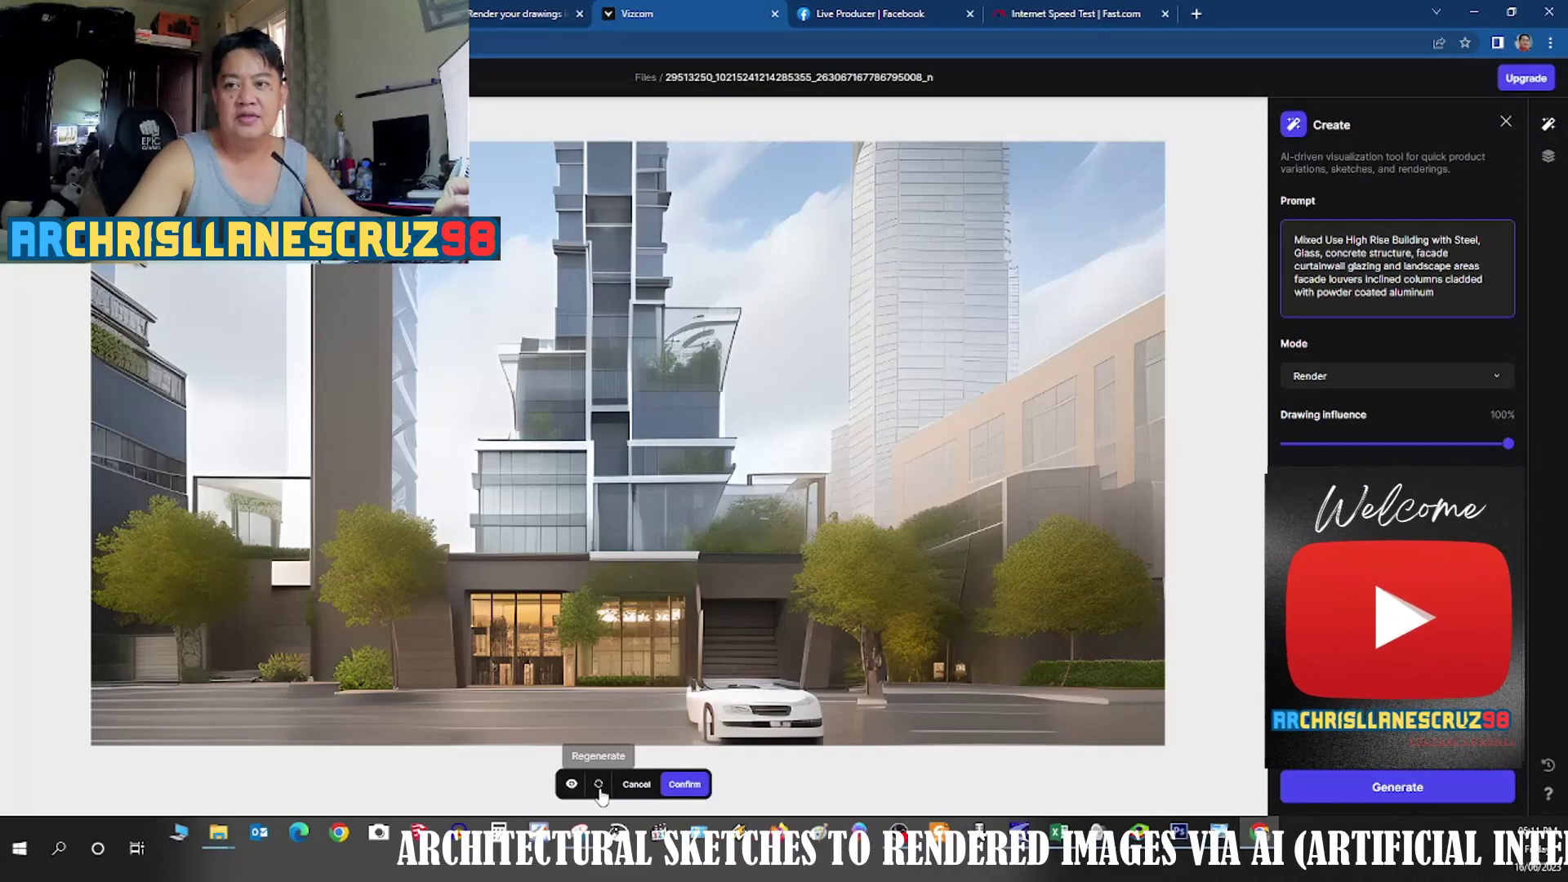
left_click(598, 785)
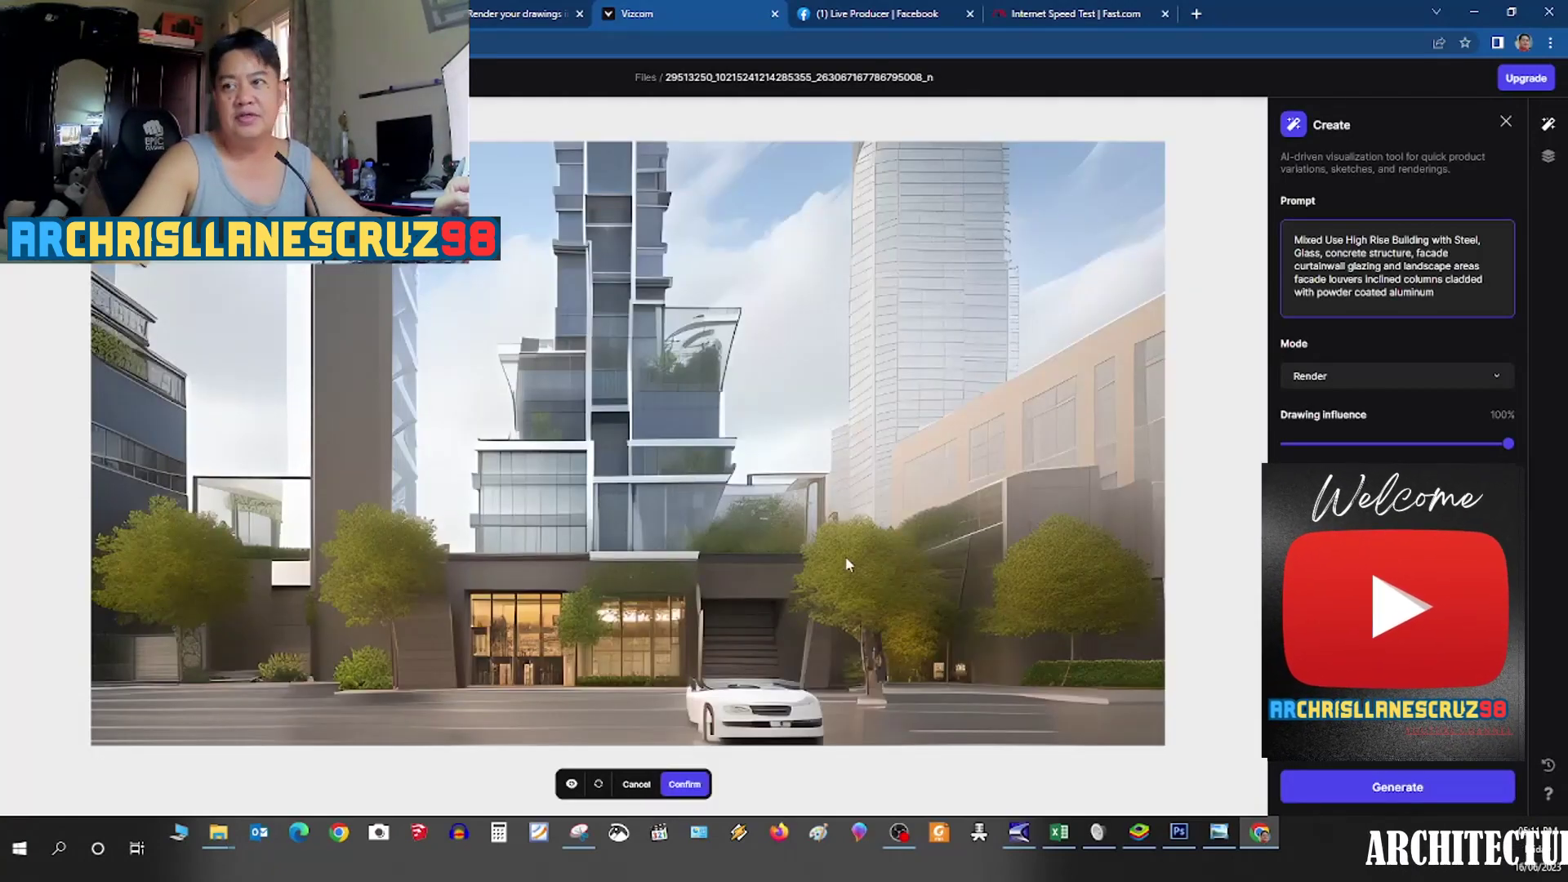
Step: Regenerate the tower three more times, ending on the dark-clad facade with planted terraces
left_click(601, 786)
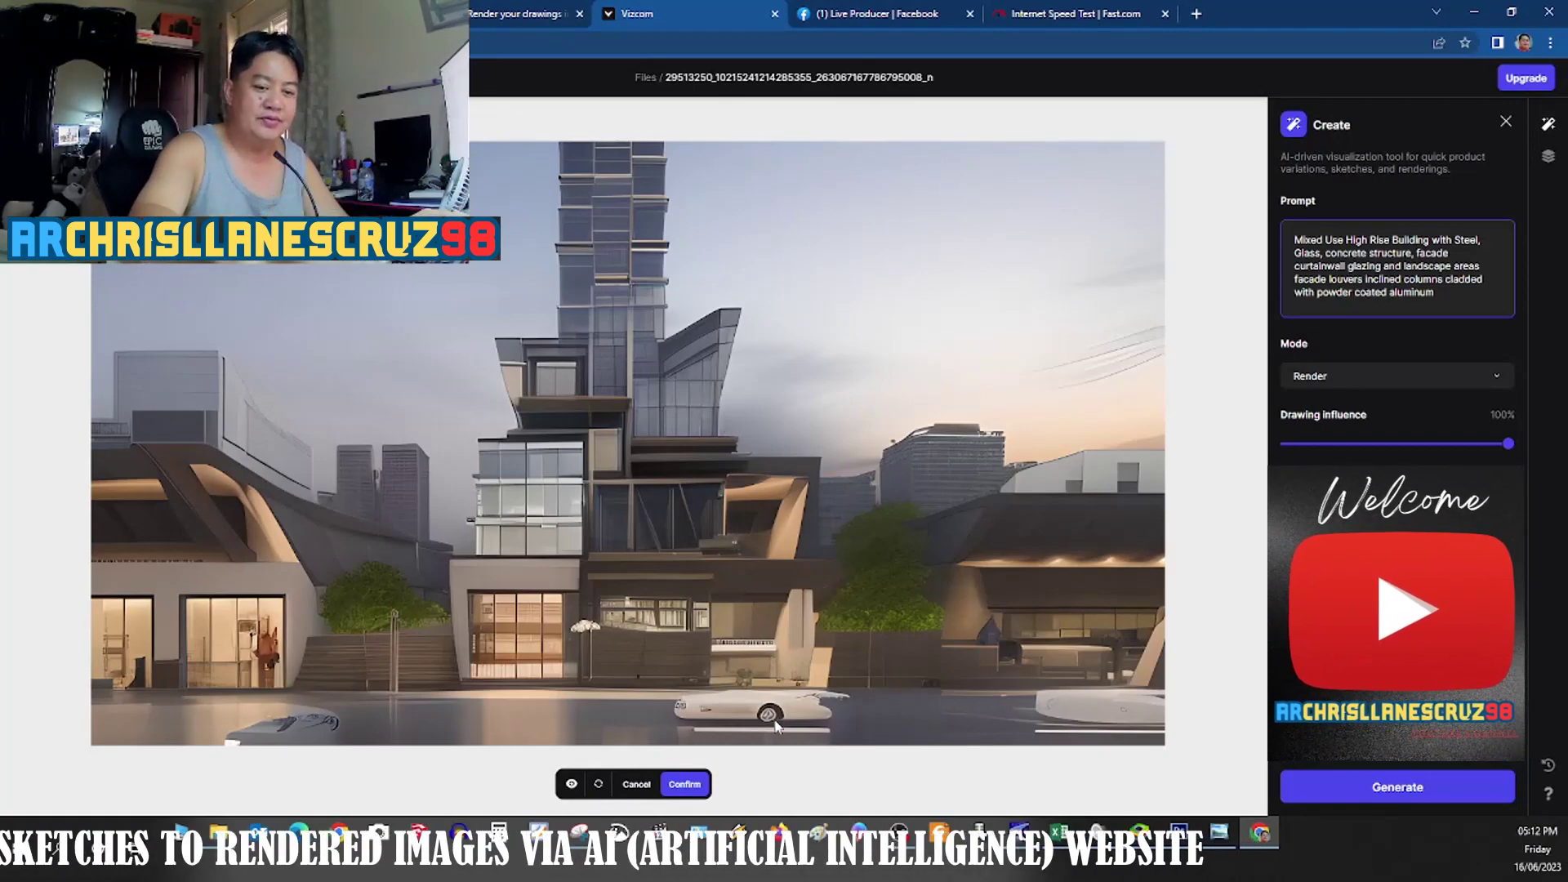
left_click(597, 784)
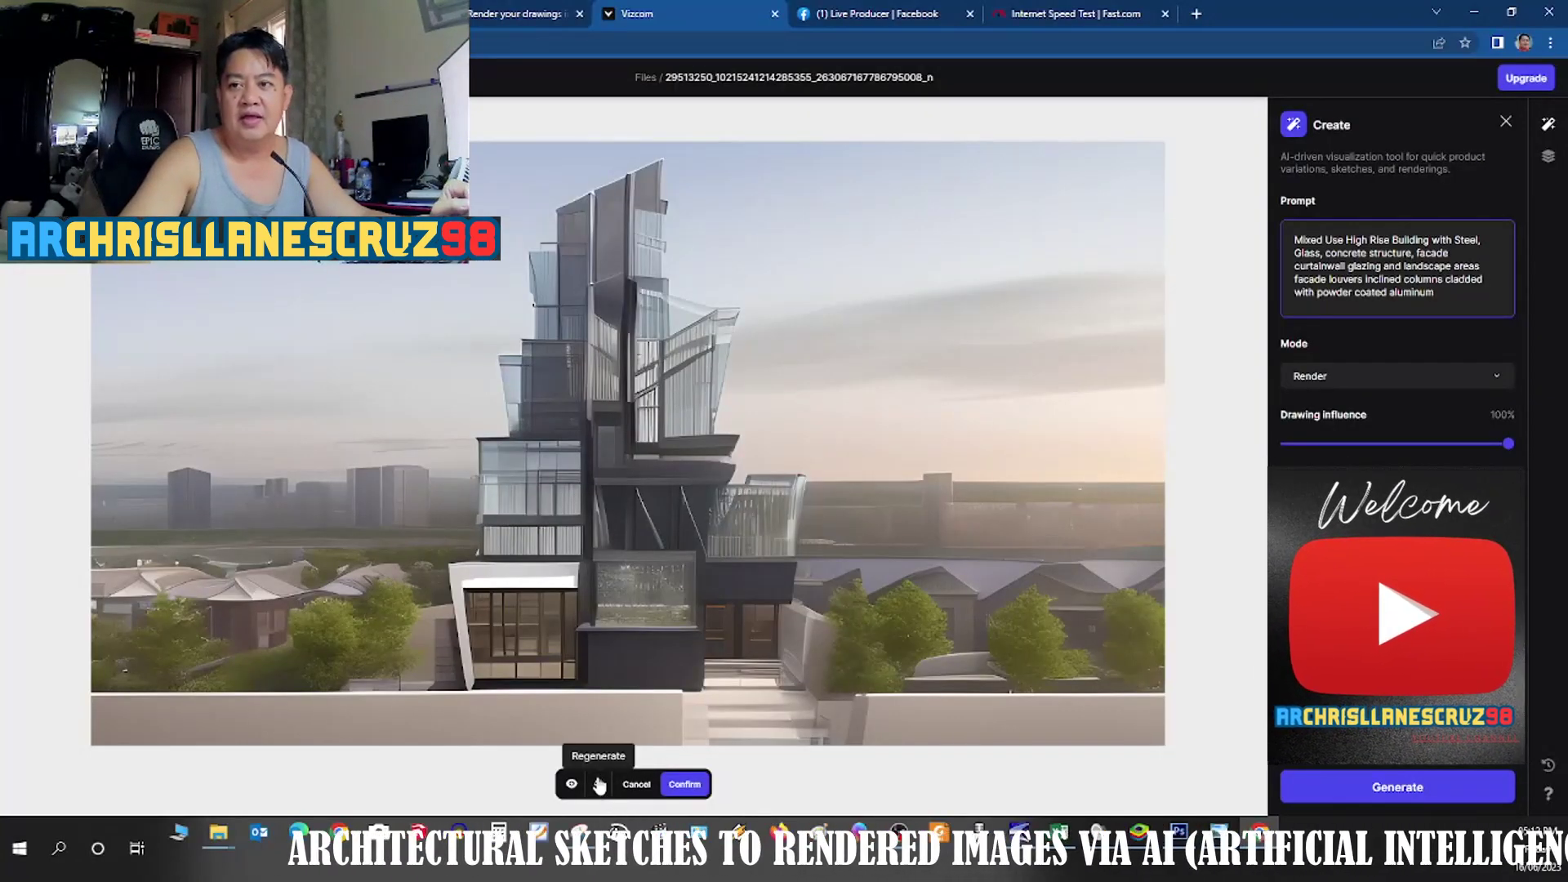
left_click(597, 784)
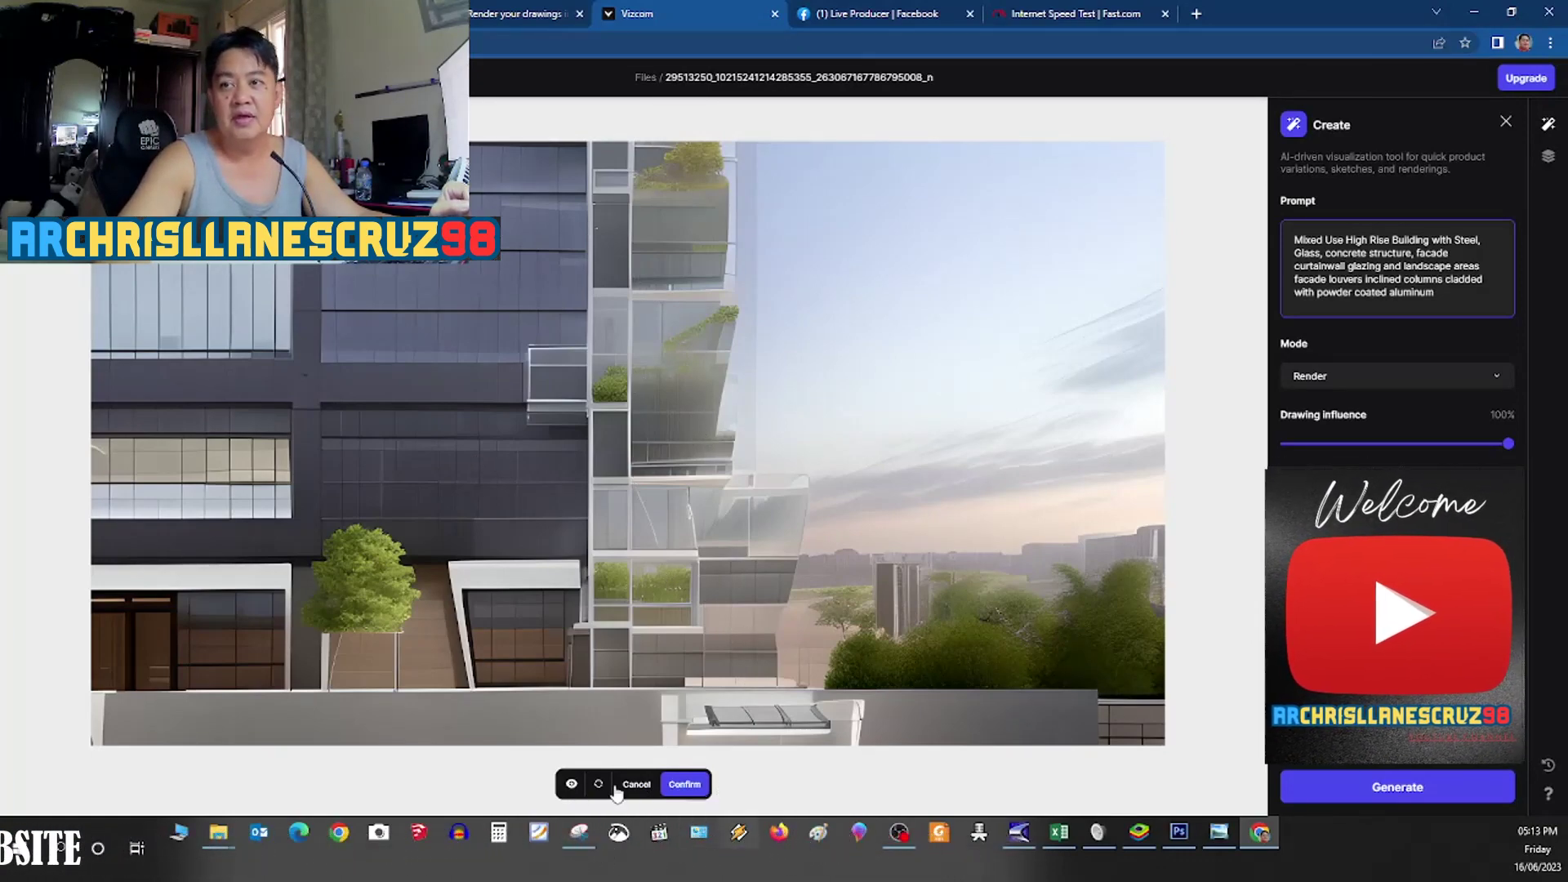
Step: Regenerate twice, yielding a stacked dark-and-glass tower with angled balconies and a white car
left_click(661, 792)
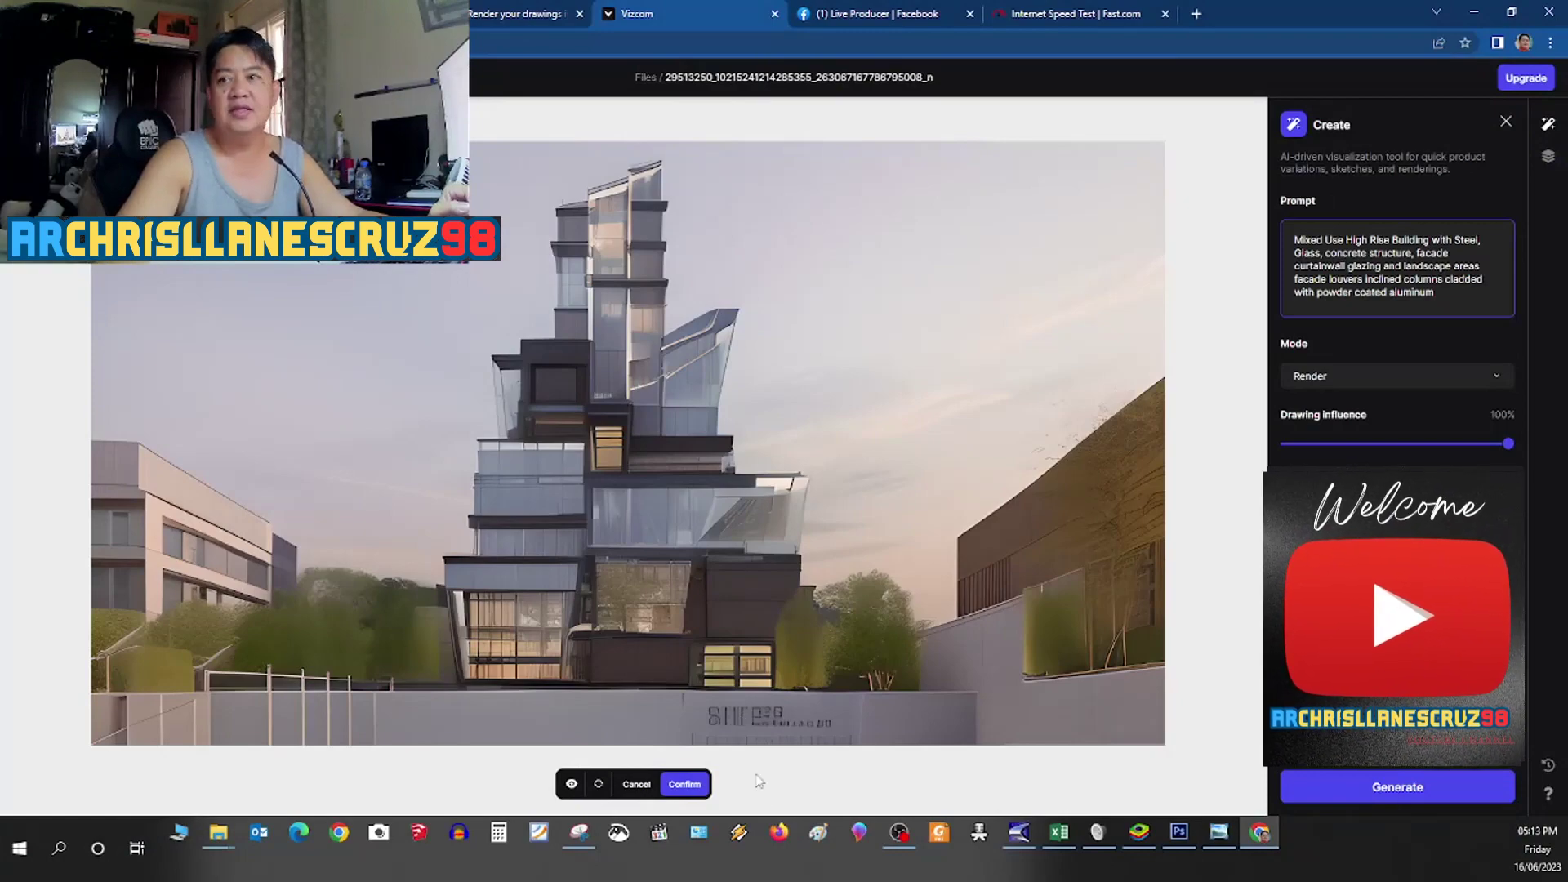
left_click(599, 785)
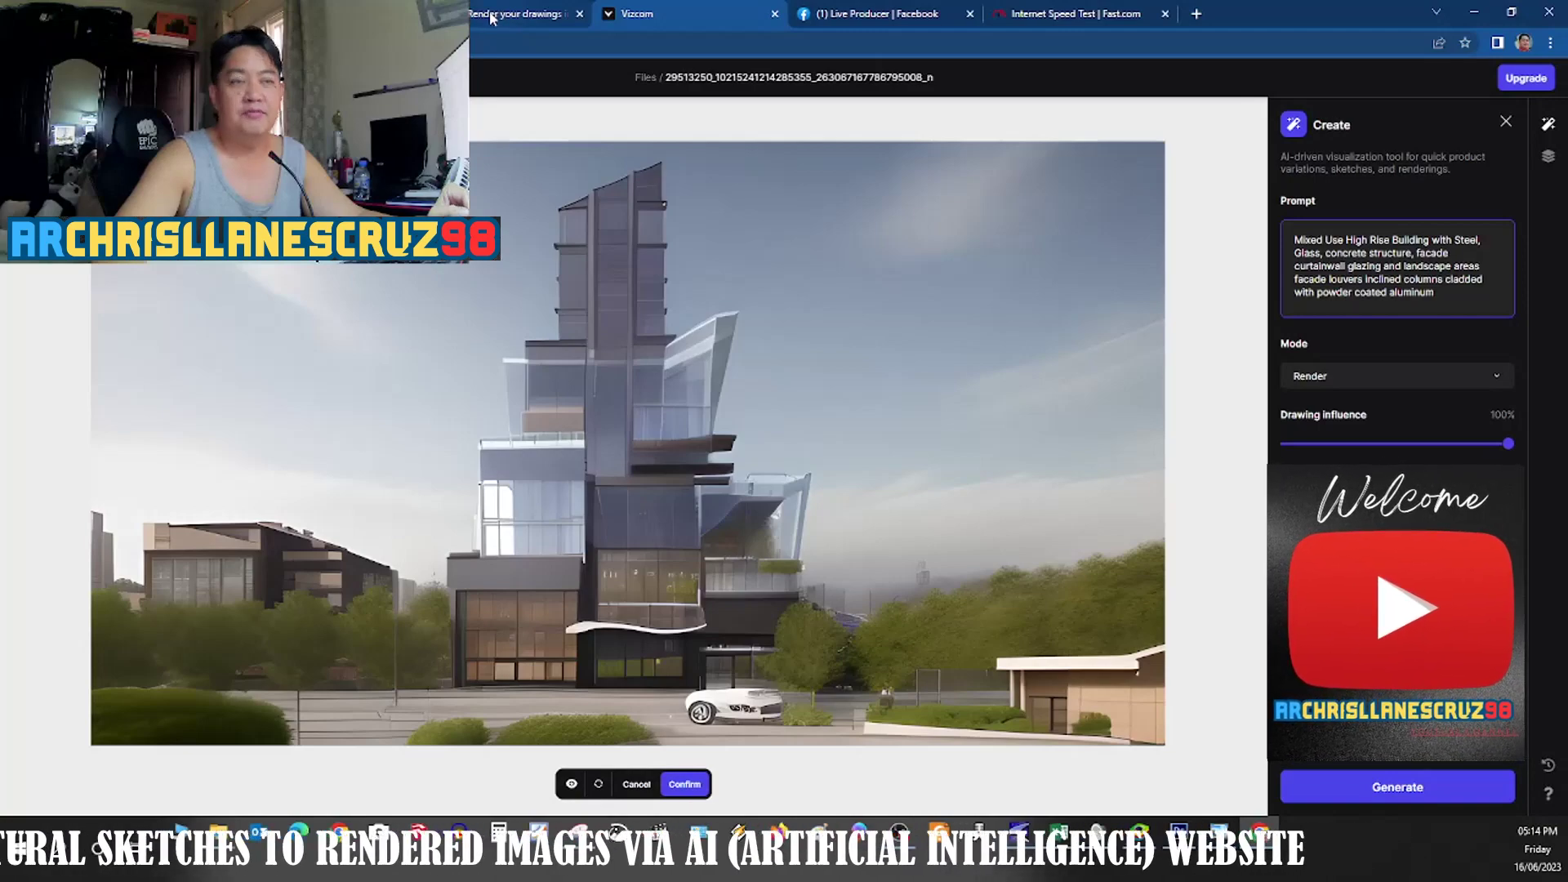
Step: Check the Uplifting Techno track in Ecrett Music, then return to the stacked glass tower render
left_click(405, 15)
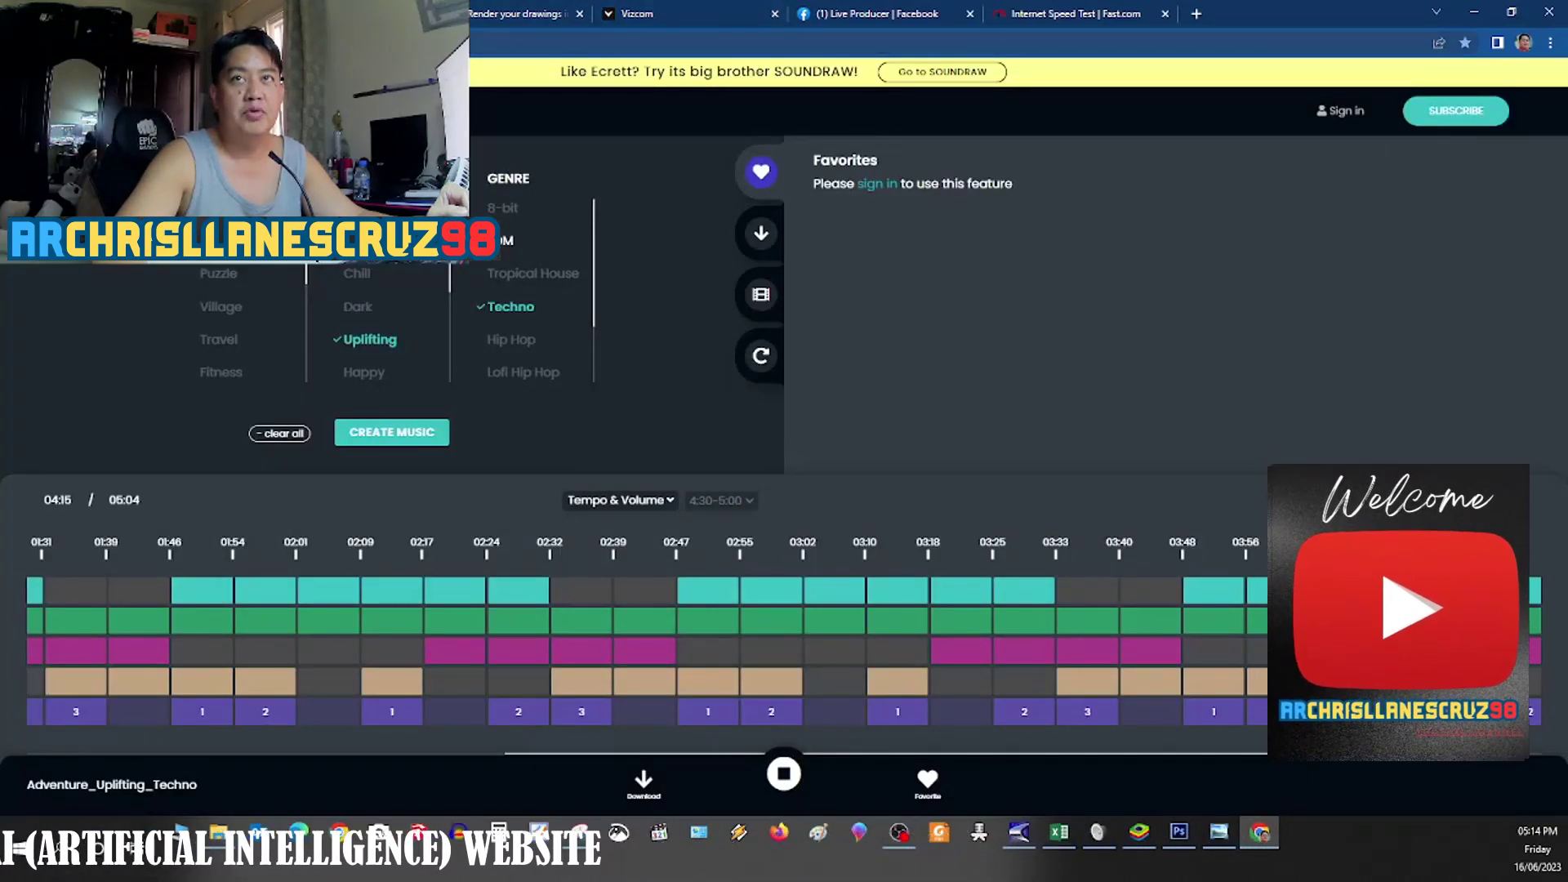
left_click(672, 11)
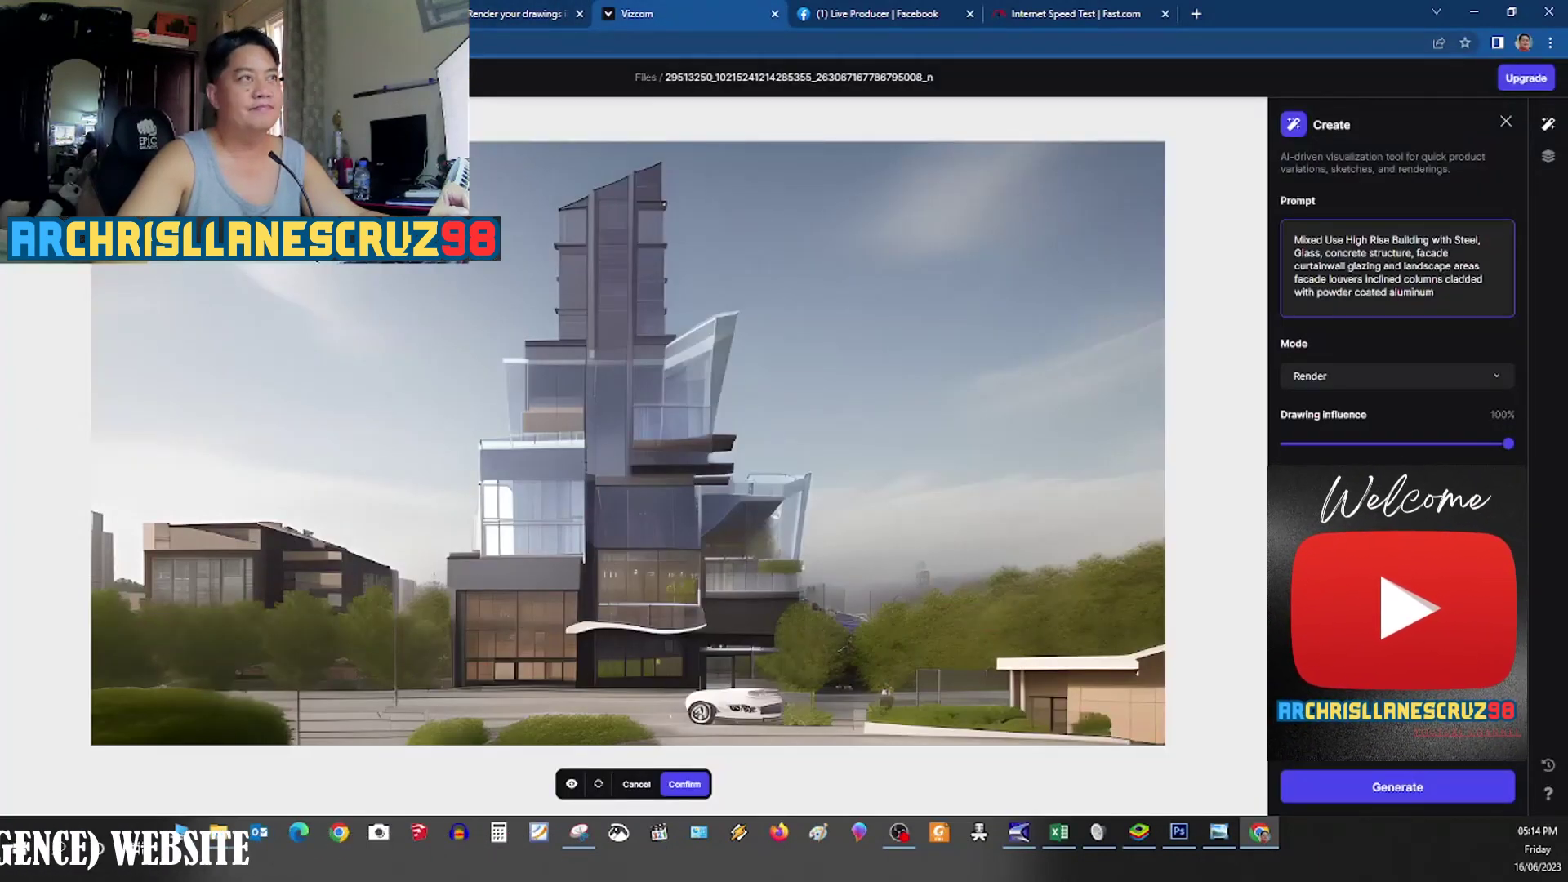